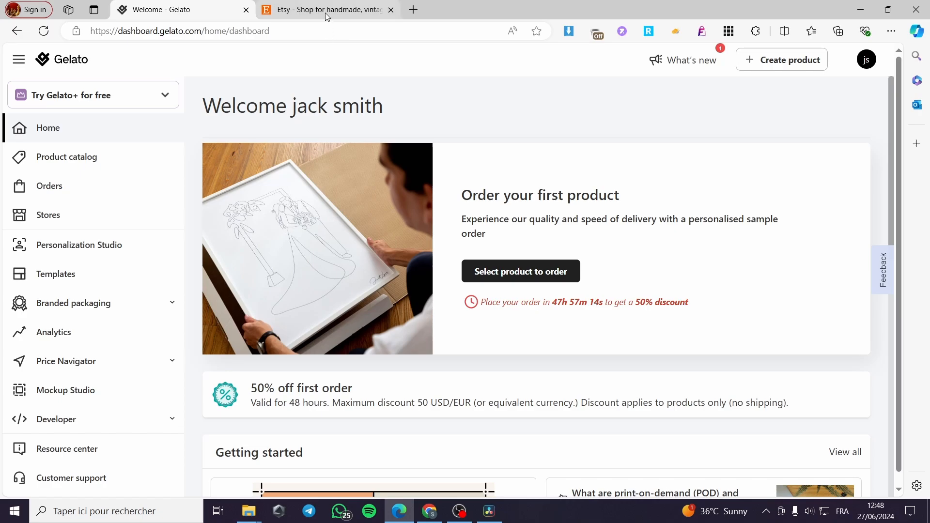
Step: Look over the Etsy home page and the Gelato dashboard, including its getting-started section
click(324, 12)
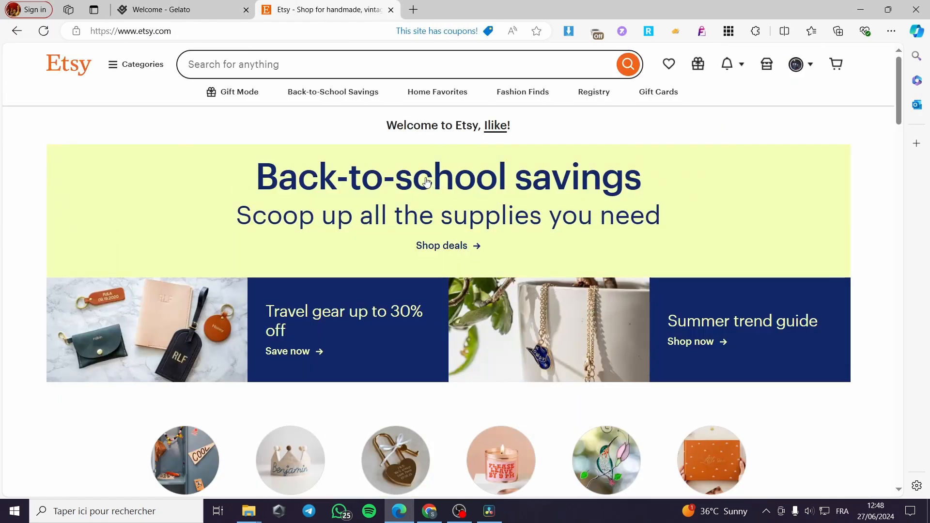
click(190, 2)
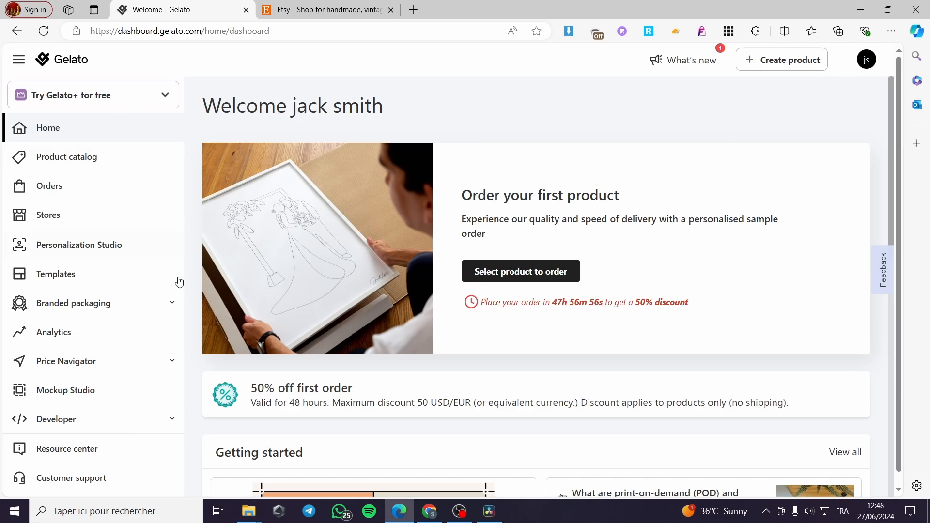
scroll(579, 315, down, 3)
scroll(563, 324, up, 3)
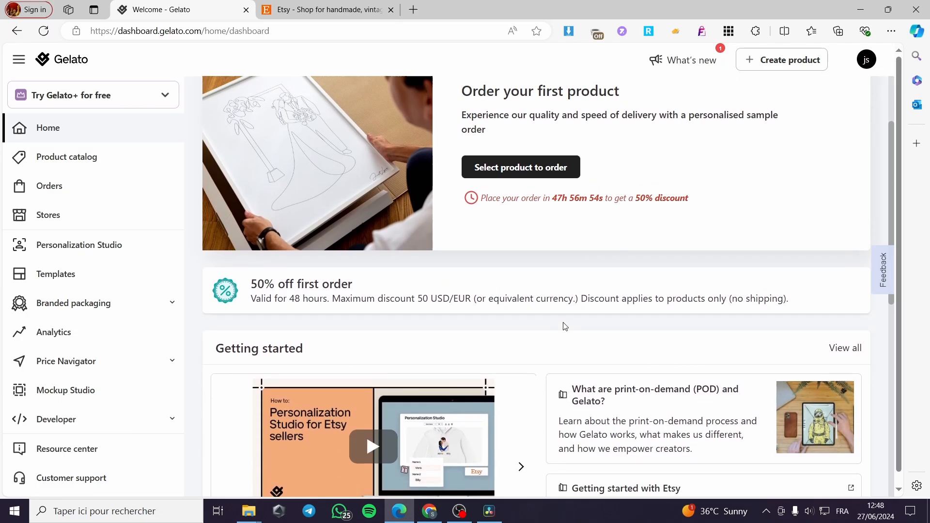
scroll(670, 230, down, 6)
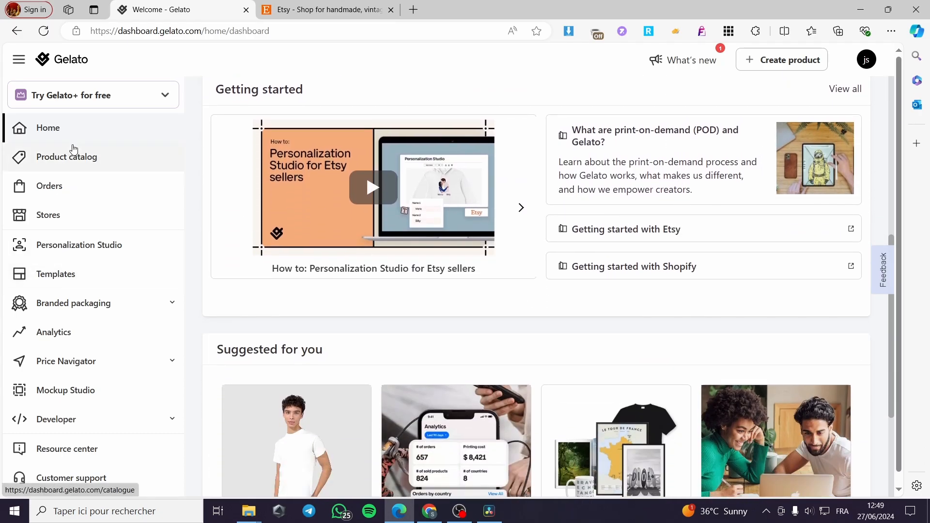
scroll(100, 414, down, 1)
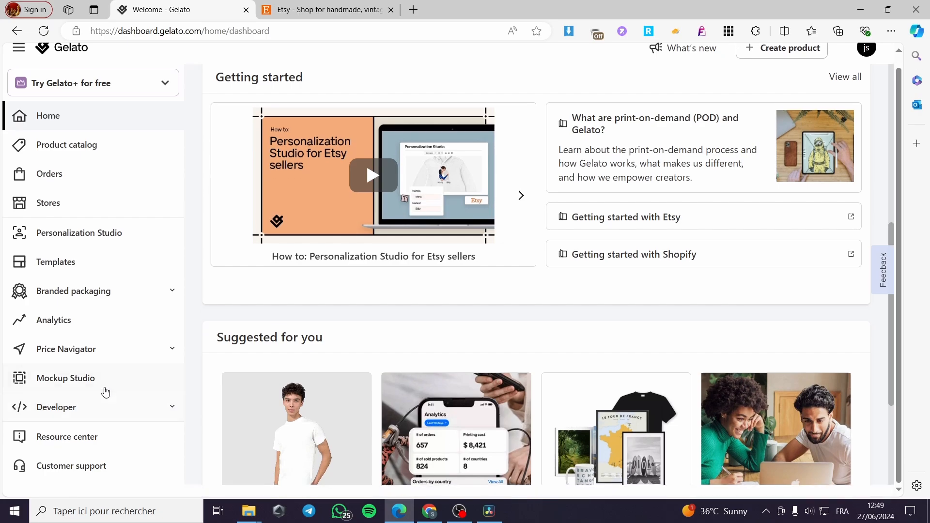
scroll(106, 390, up, 1)
click(289, 10)
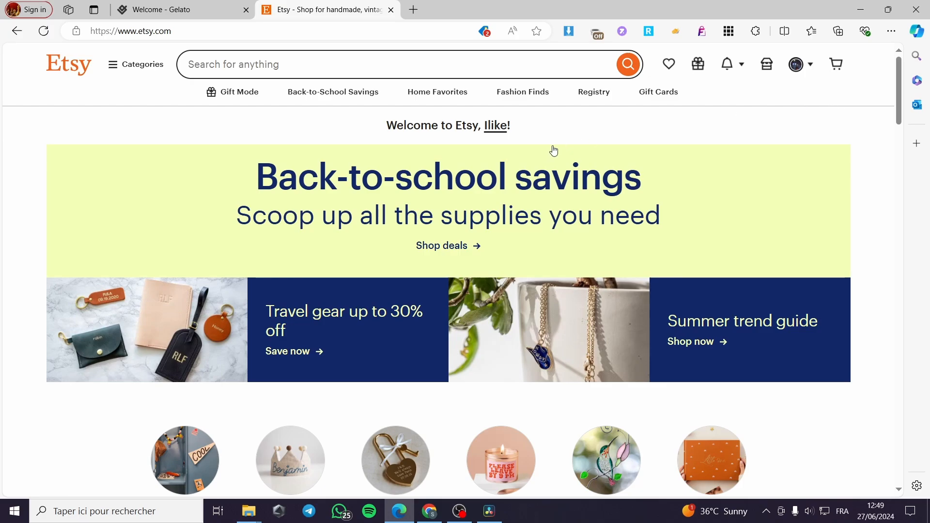
click(183, 7)
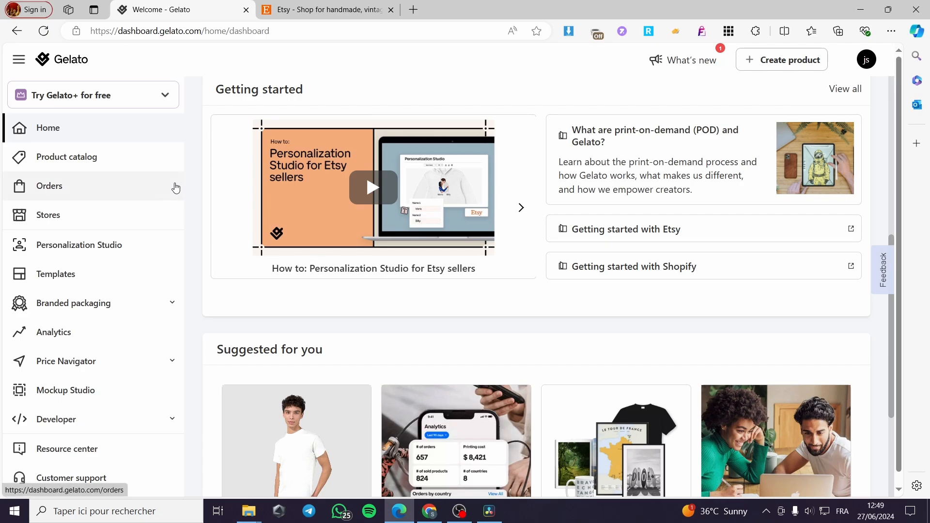
Step: Connect the Etsy shop to Gelato as a direct store integration and grant Gelato access to the Etsy account
click(47, 216)
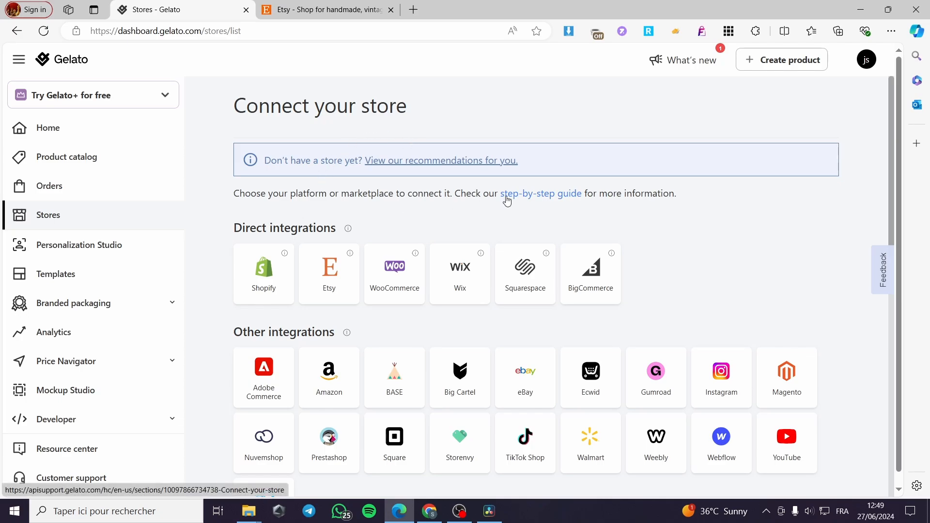
scroll(504, 204, down, 5)
scroll(524, 262, up, 5)
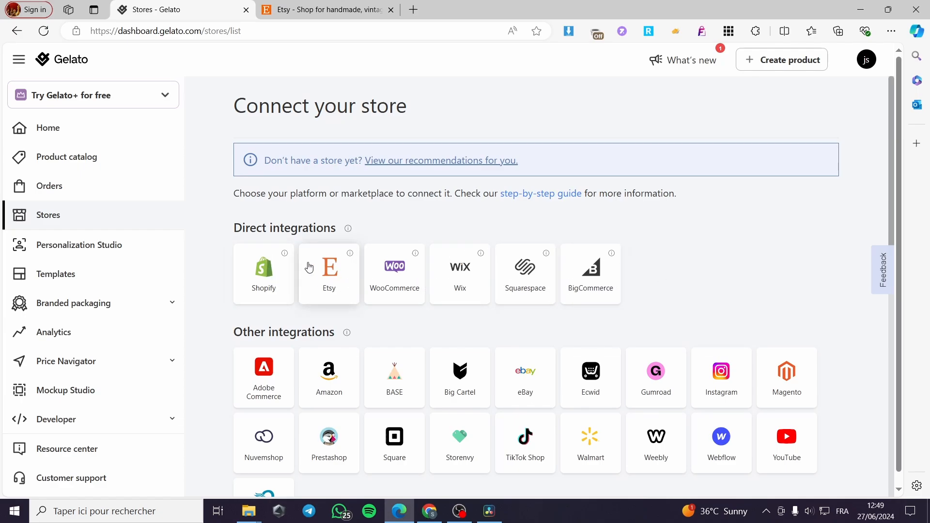
click(334, 280)
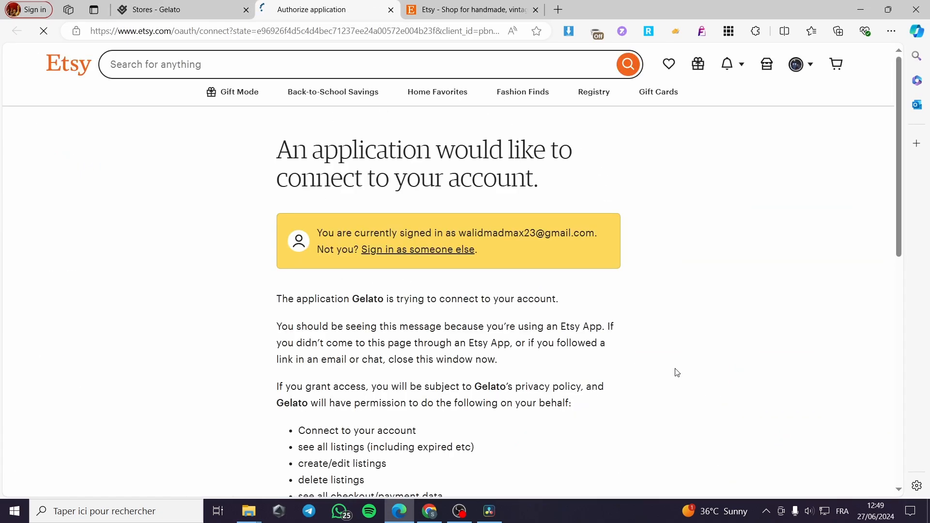
scroll(560, 243, down, 5)
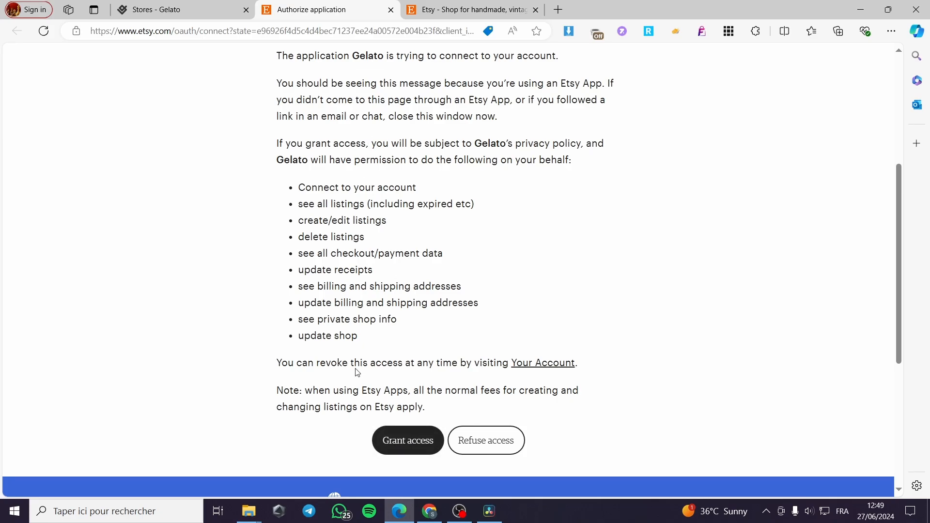
click(407, 450)
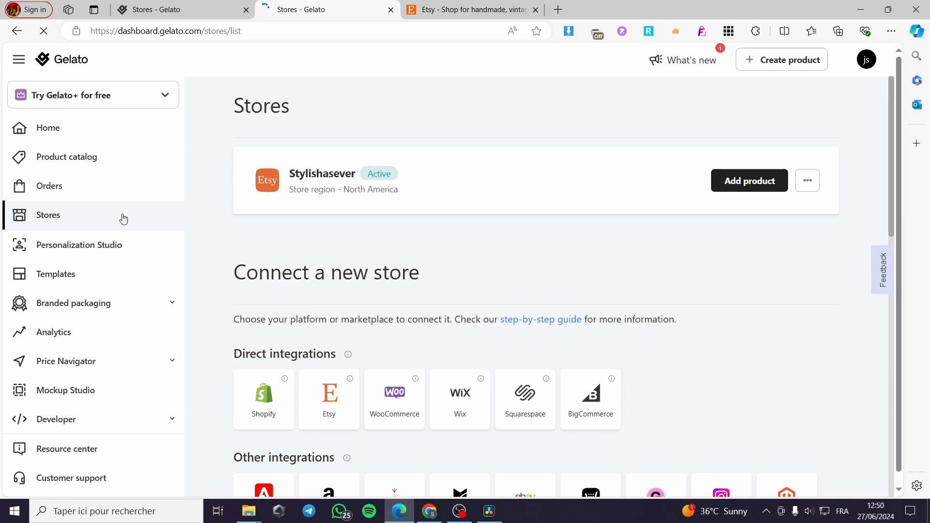
Step: Start adding a single product to the connected Etsy store and open the Men's clothing category
click(742, 184)
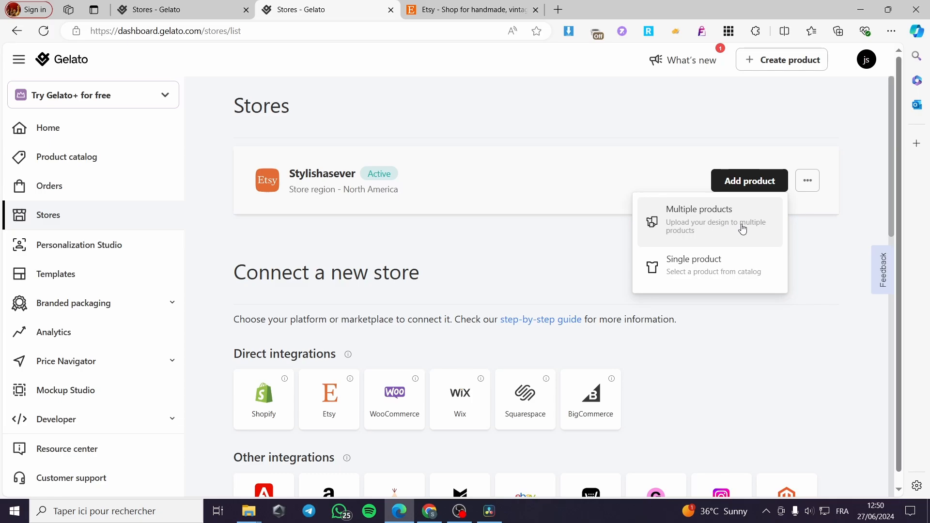
click(701, 269)
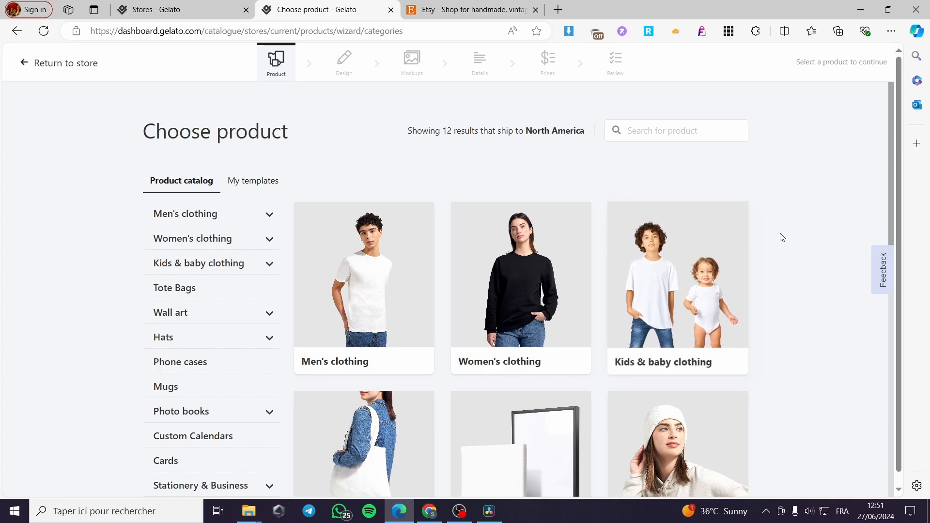
scroll(386, 276, down, 10)
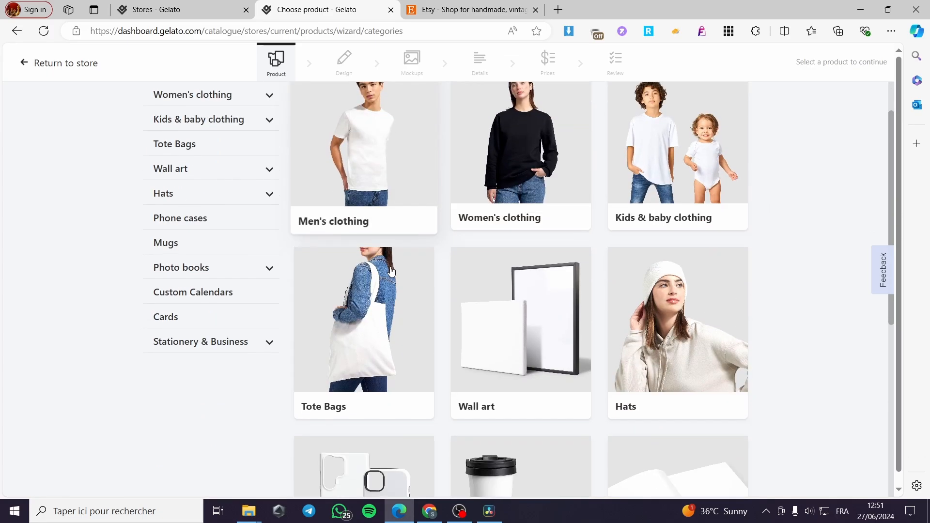
scroll(378, 257, up, 10)
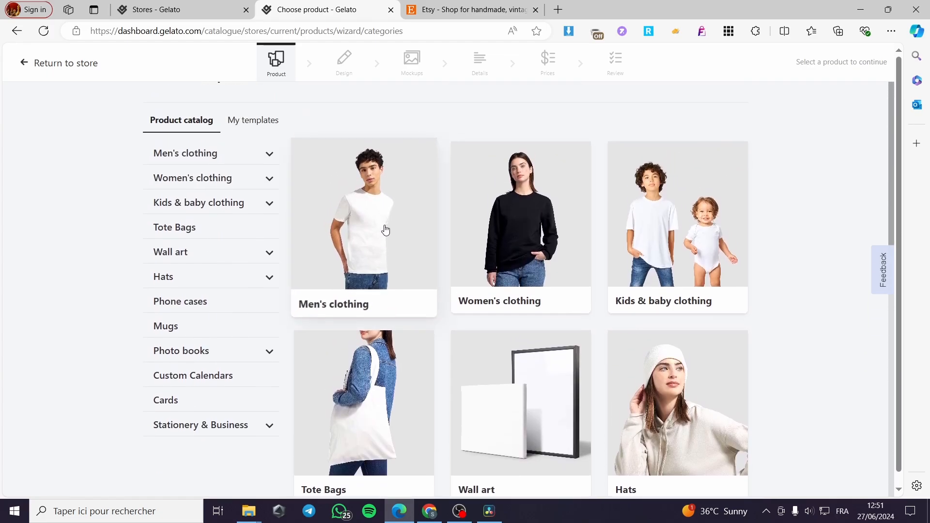
click(384, 225)
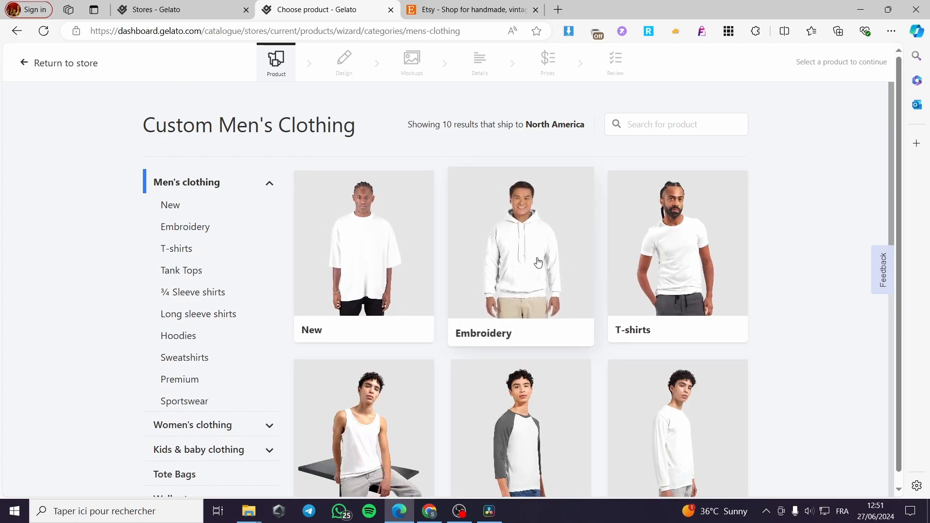
Step: Browse the men's clothing types and open the T-shirts category
scroll(780, 243, down, 3)
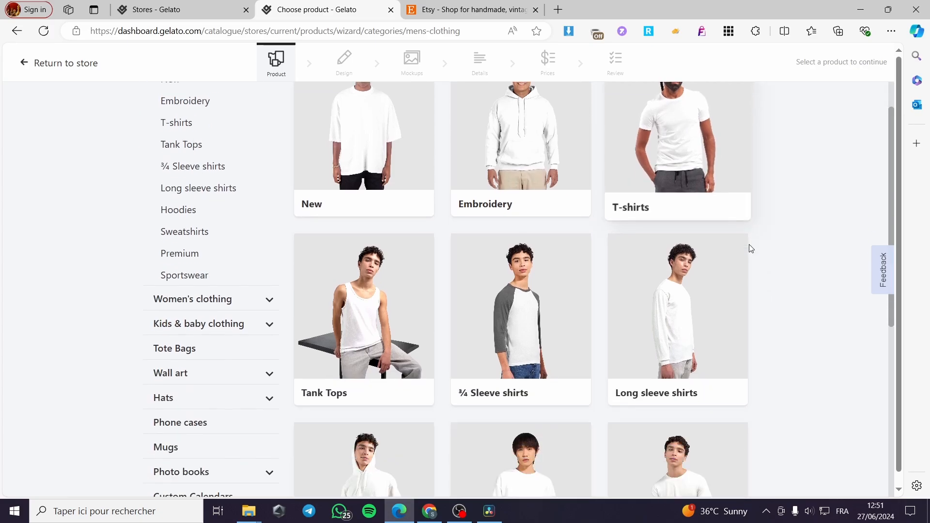
scroll(758, 248, up, 2)
scroll(758, 248, down, 5)
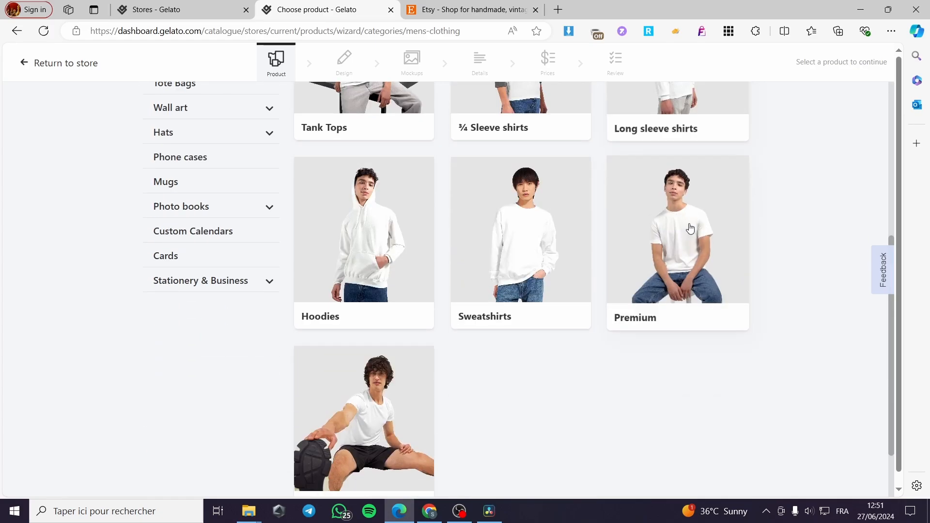
scroll(684, 222, up, 5)
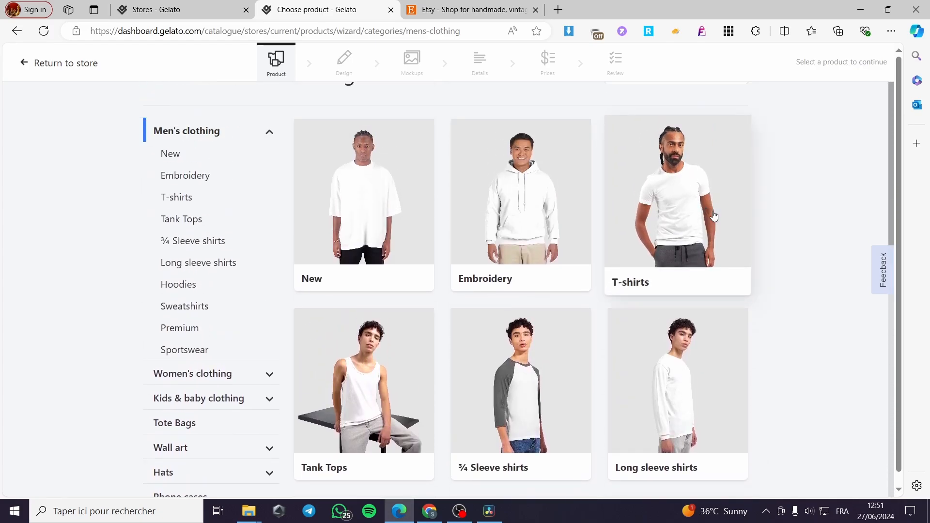
click(715, 215)
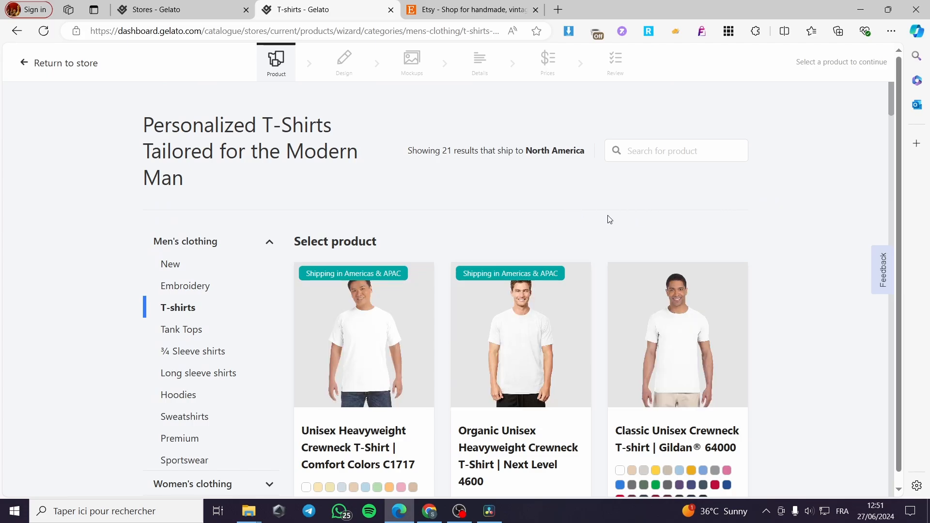
Step: Choose the Premium Unisex Crewneck T-shirt | Bella + Canvas 3001 as the product to design
scroll(702, 214, down, 1)
scroll(766, 208, down, 1)
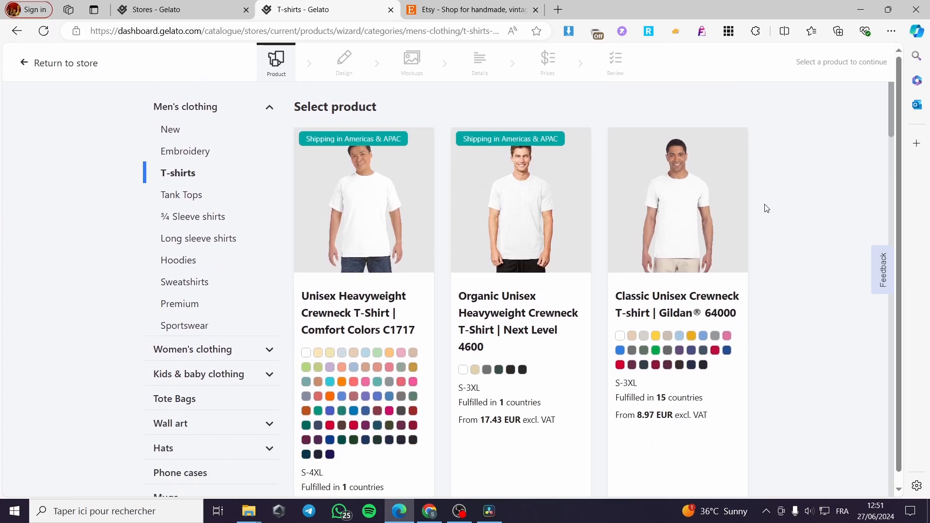
scroll(424, 251, down, 1)
scroll(576, 258, up, 3)
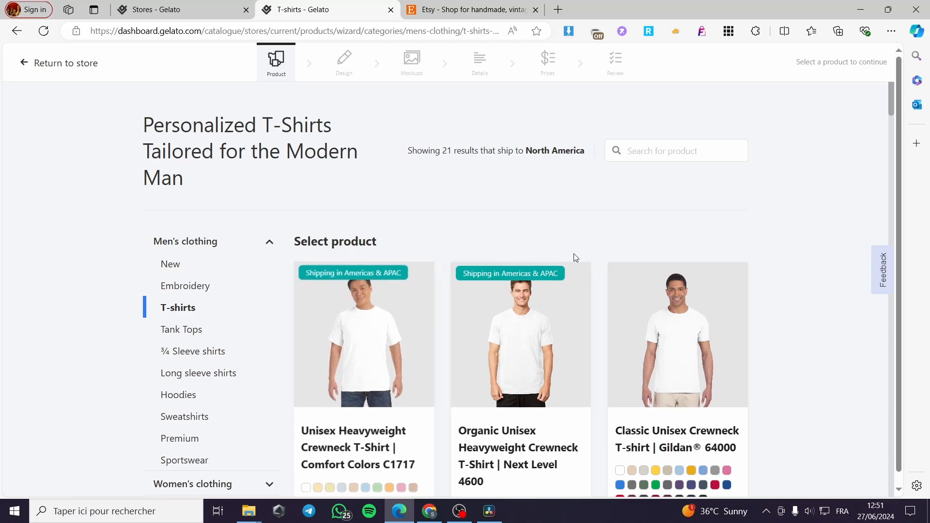
scroll(575, 257, down, 10)
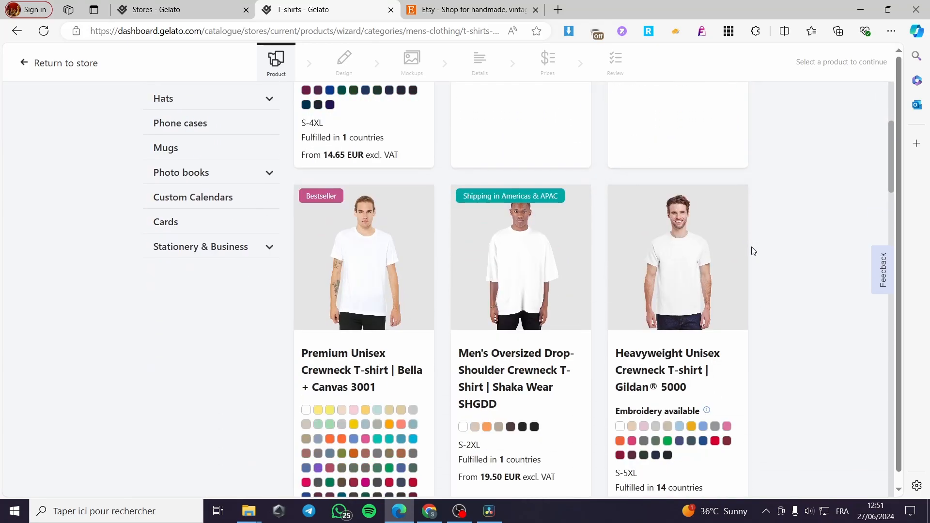
scroll(754, 251, up, 1)
scroll(303, 363, down, 1)
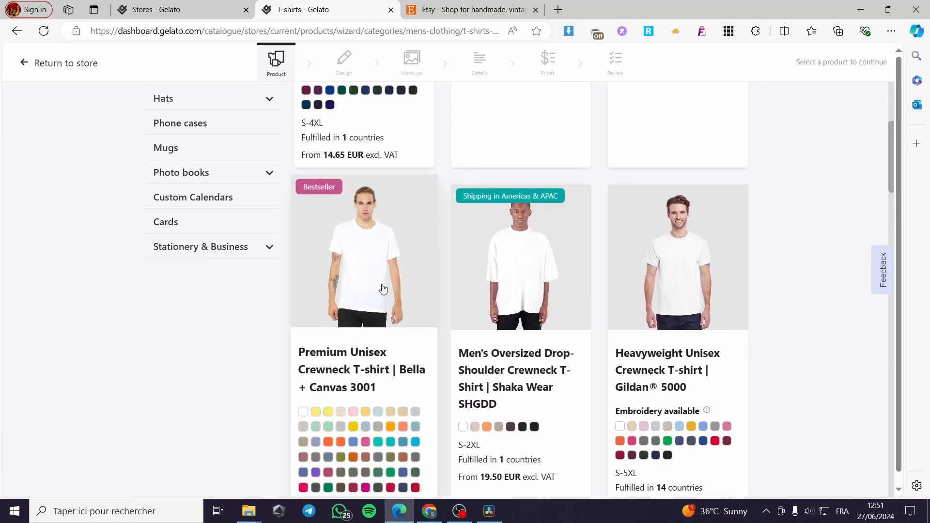
click(340, 277)
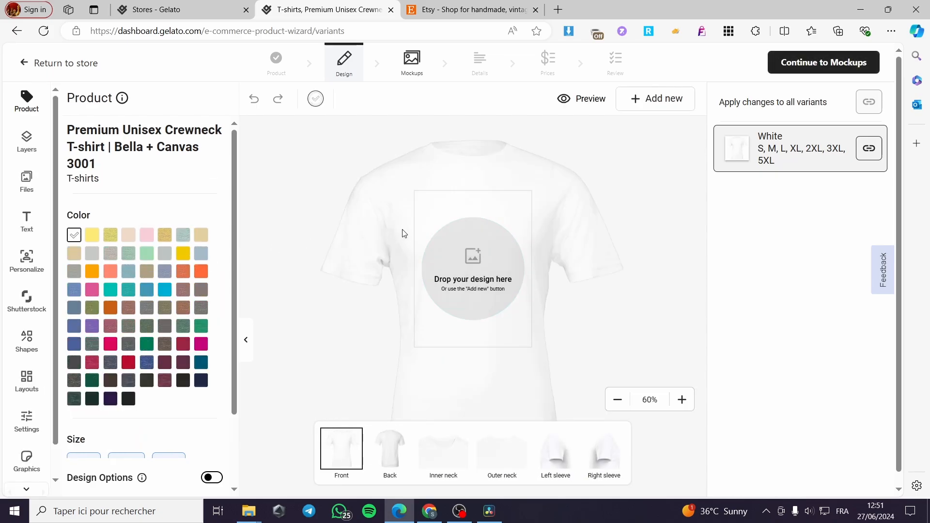
Step: Try out the Soft Pink colour variant of the T-shirt and remove it again, keeping only White
click(128, 237)
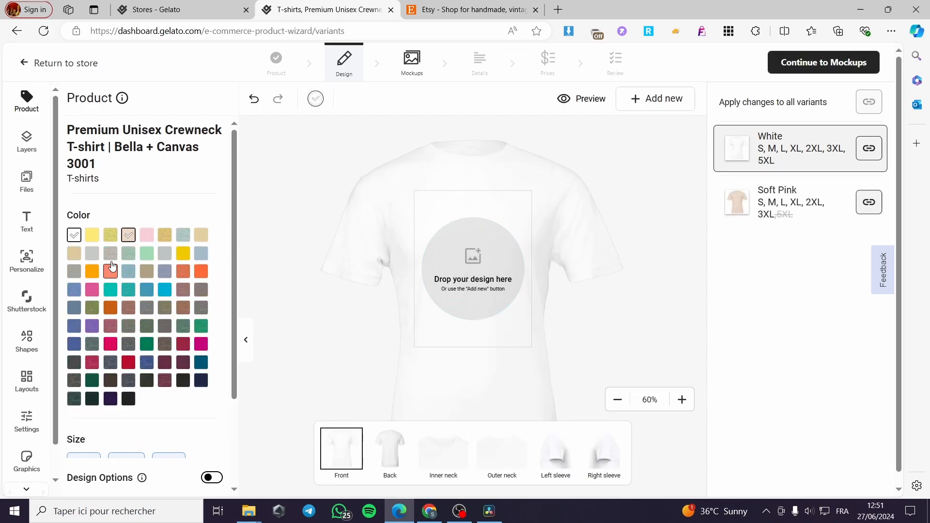
click(127, 236)
click(125, 239)
click(128, 237)
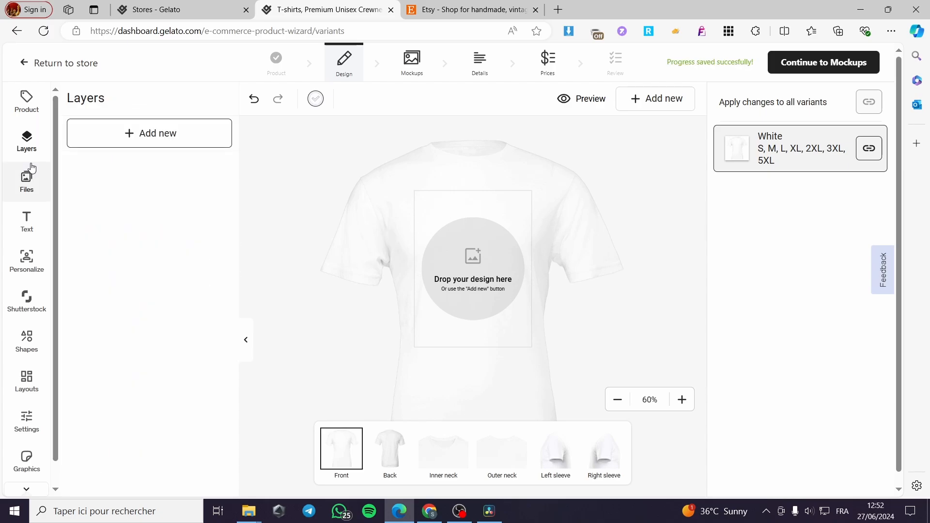
click(24, 121)
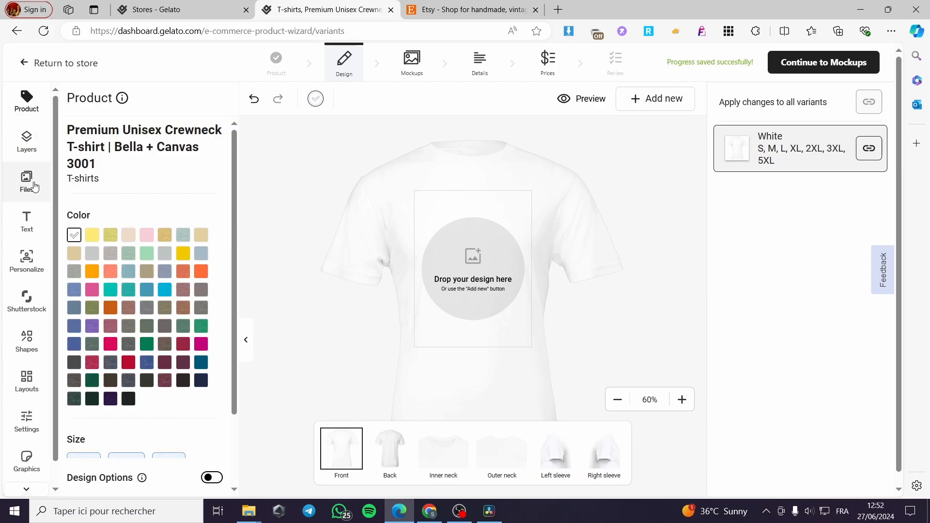
click(29, 181)
click(26, 104)
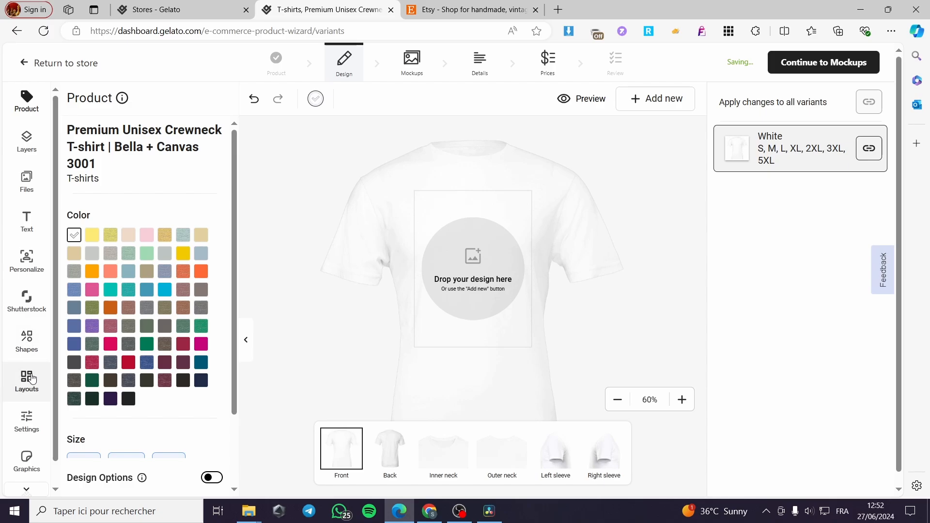
scroll(29, 383, down, 1)
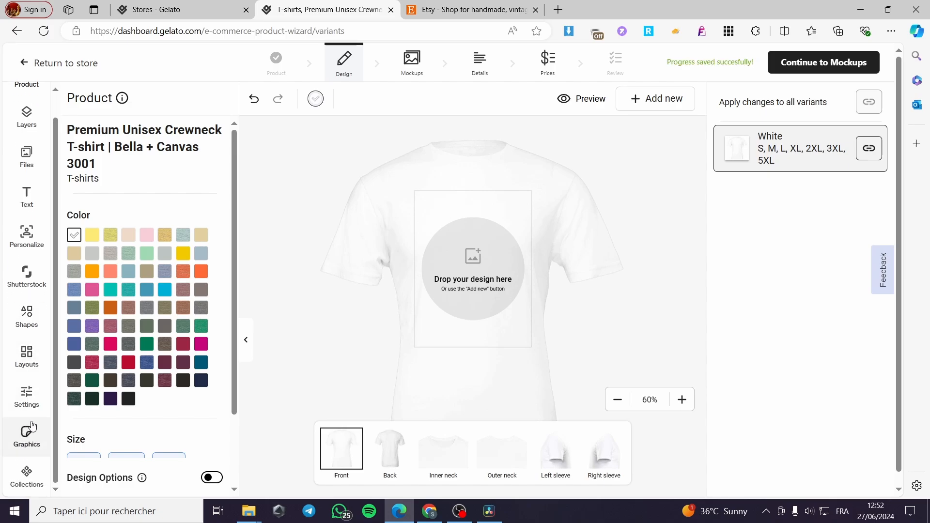
Step: Exclude the 5XL size from the White T-shirt's size selection
scroll(78, 354, down, 2)
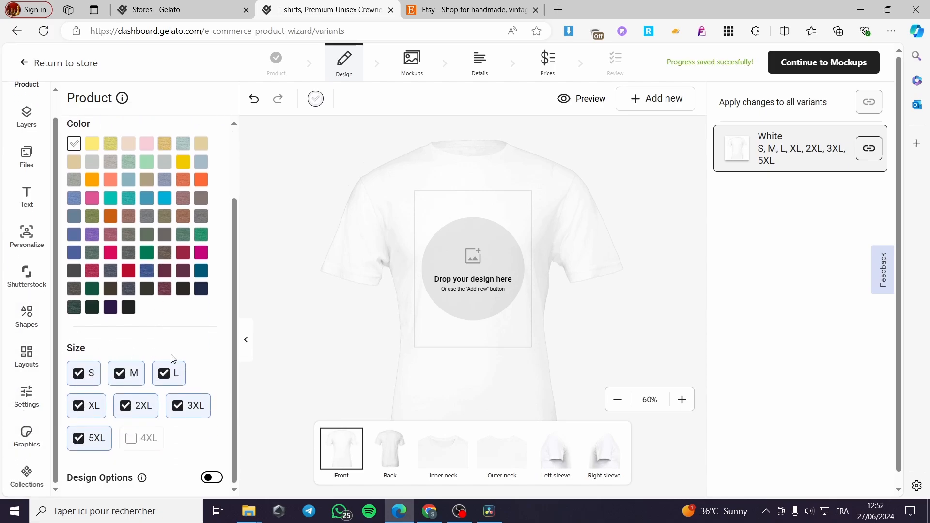
scroll(96, 368, up, 2)
scroll(144, 290, down, 3)
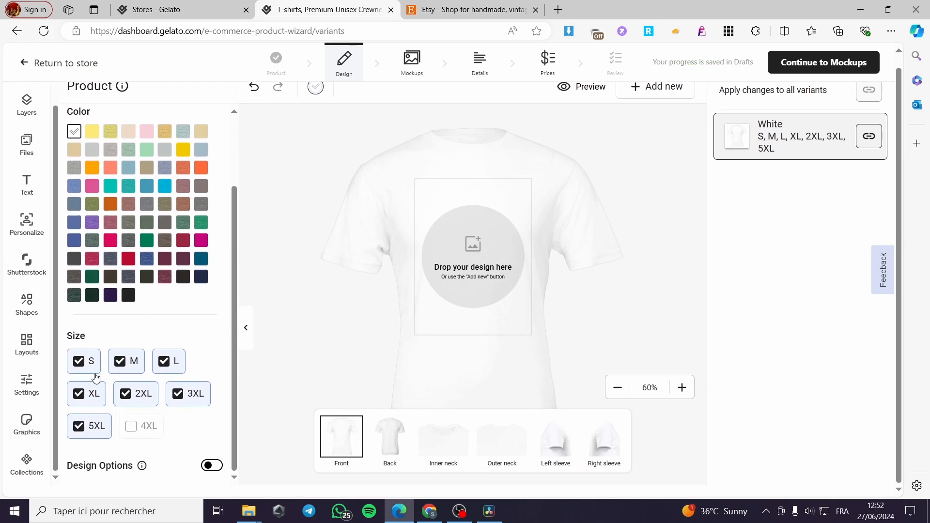
click(79, 426)
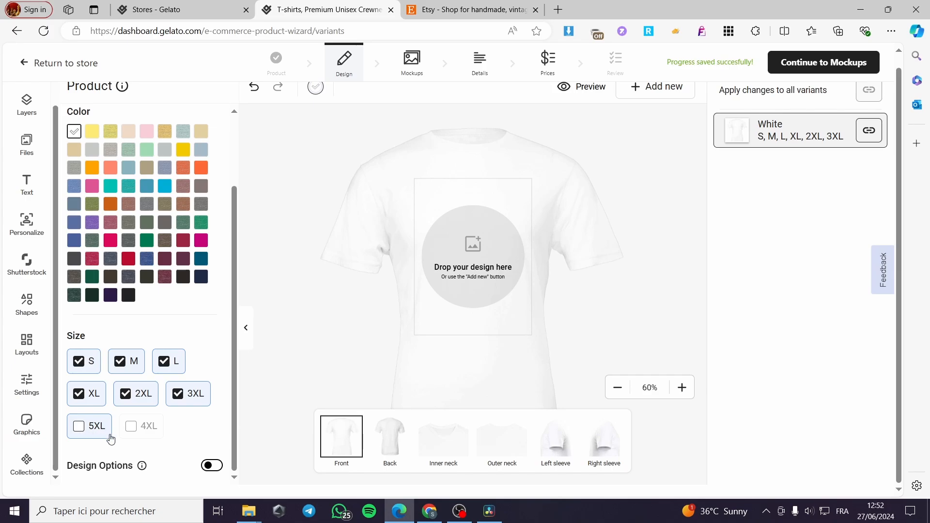
scroll(97, 291, up, 2)
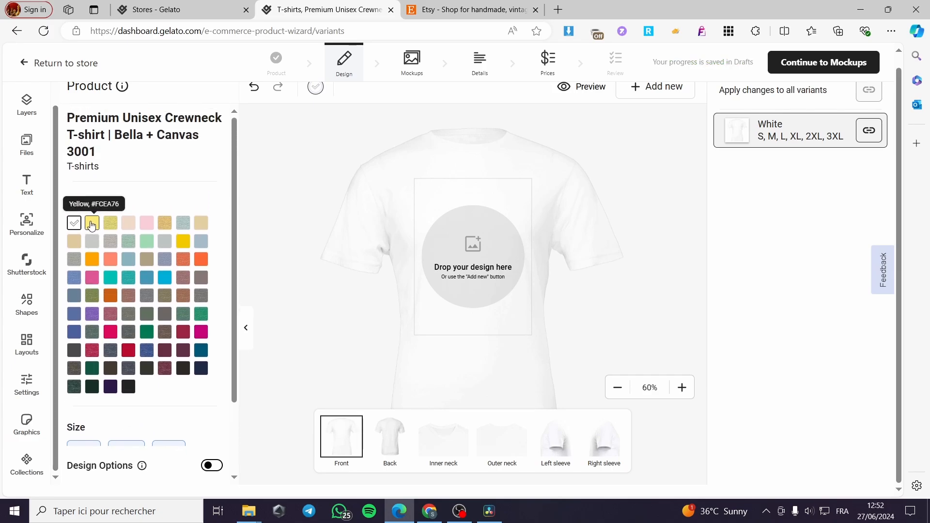
Step: Add the Yellow, Heather Yellow, Soft Pink, Pink, Heather Yellow Gold and Heather Ice Blue colour variants to the T-shirt
click(92, 224)
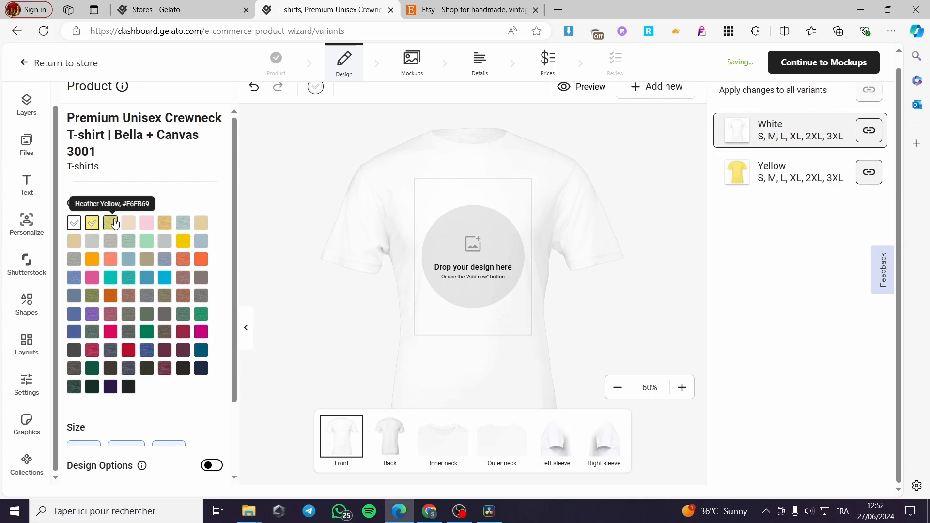
click(115, 223)
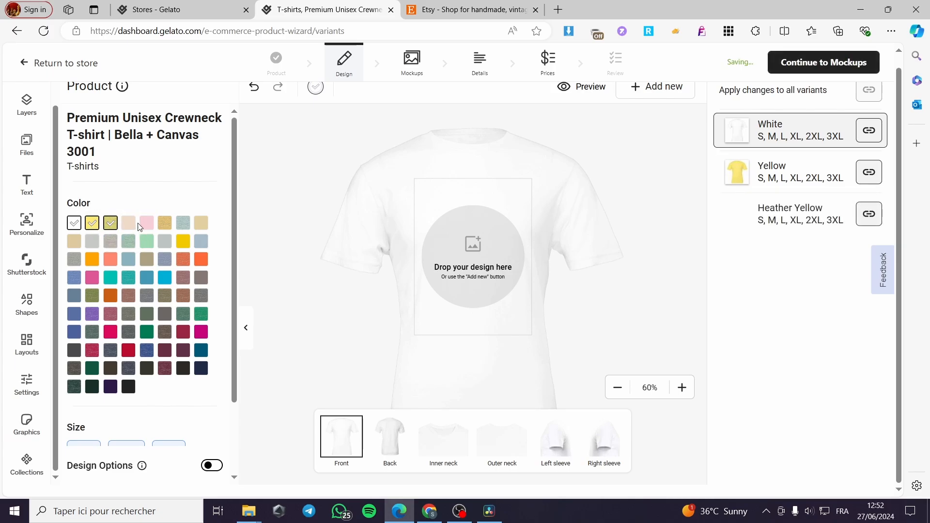
click(128, 223)
click(148, 228)
click(164, 225)
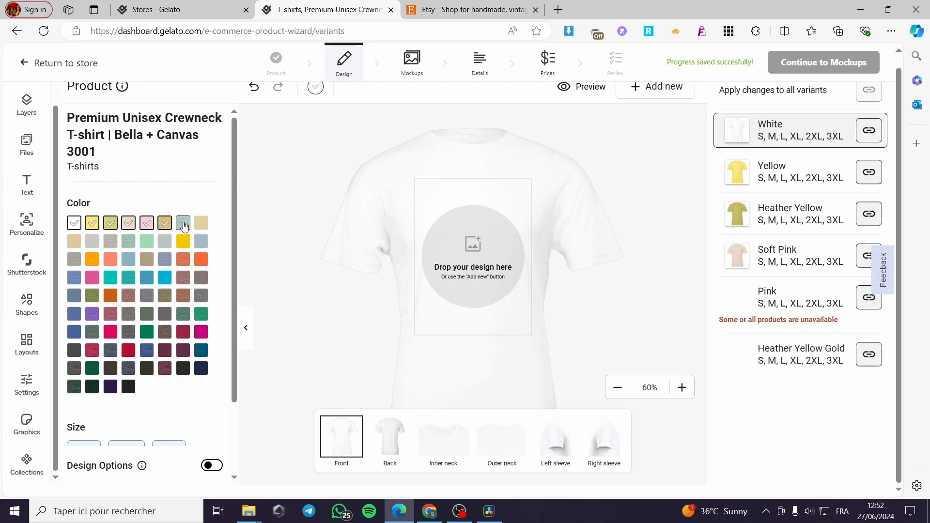
click(184, 226)
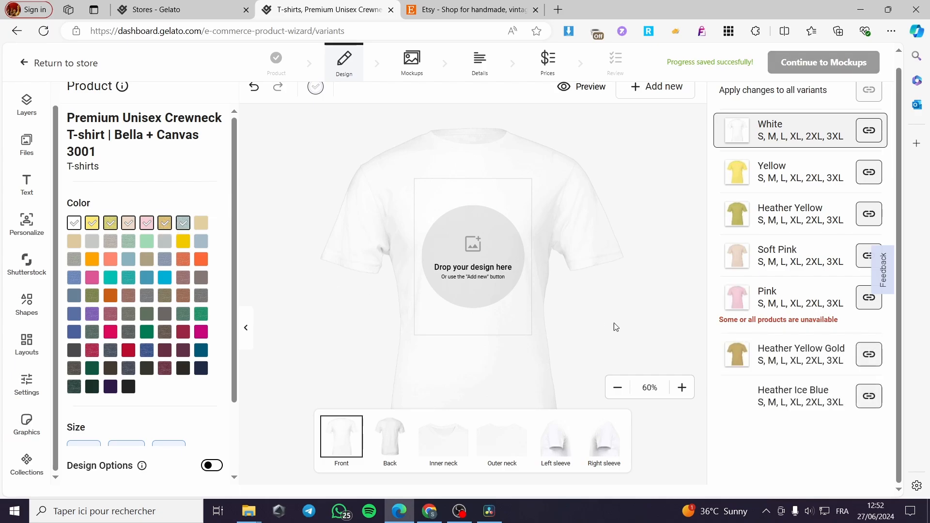
Step: Preview the Pink, Heather Yellow Gold and Heather Ice Blue variants, and add the Kelly colour variant
click(741, 310)
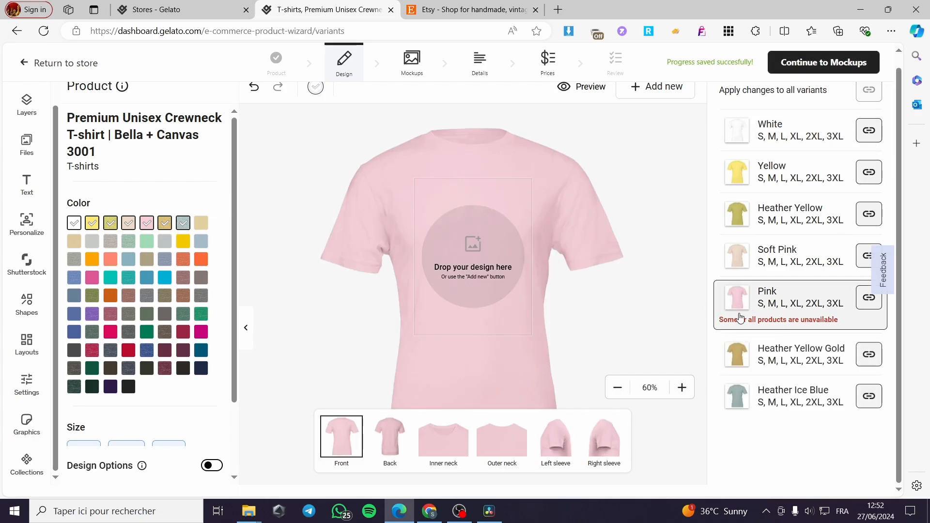
click(745, 359)
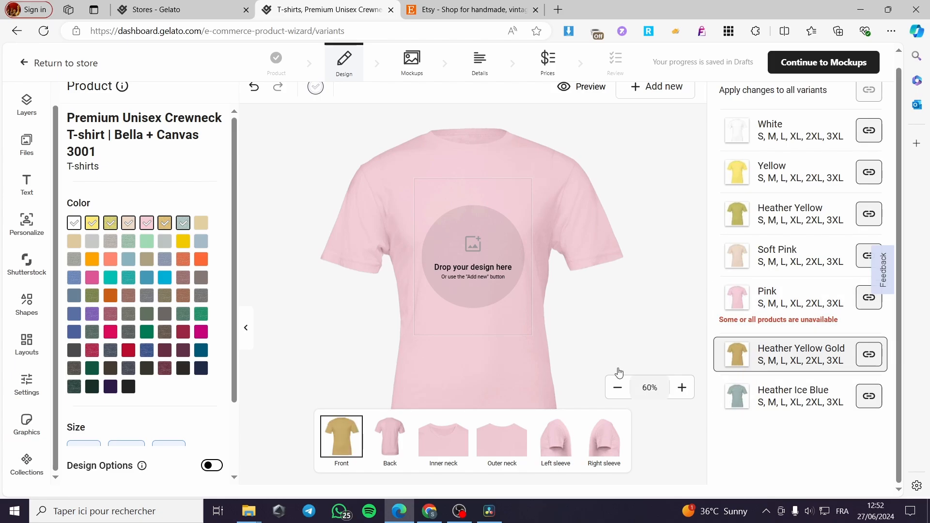
click(750, 402)
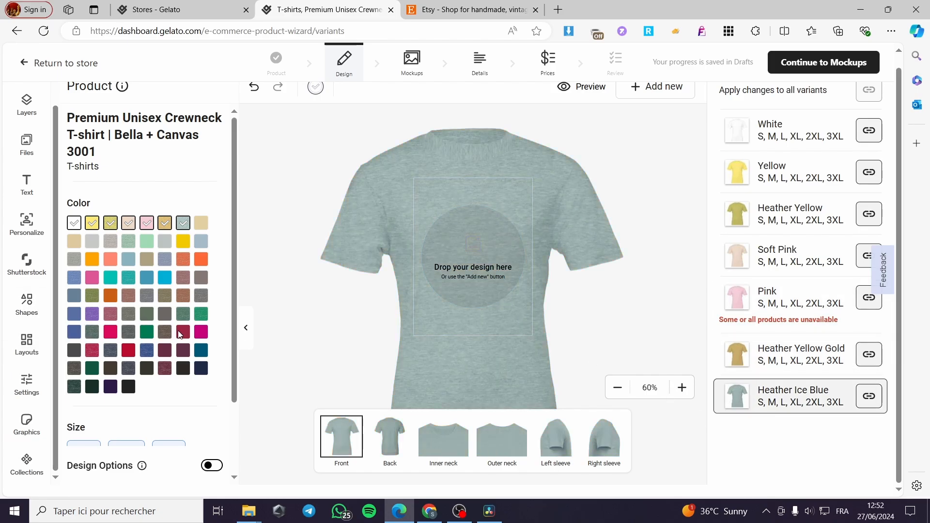
click(146, 332)
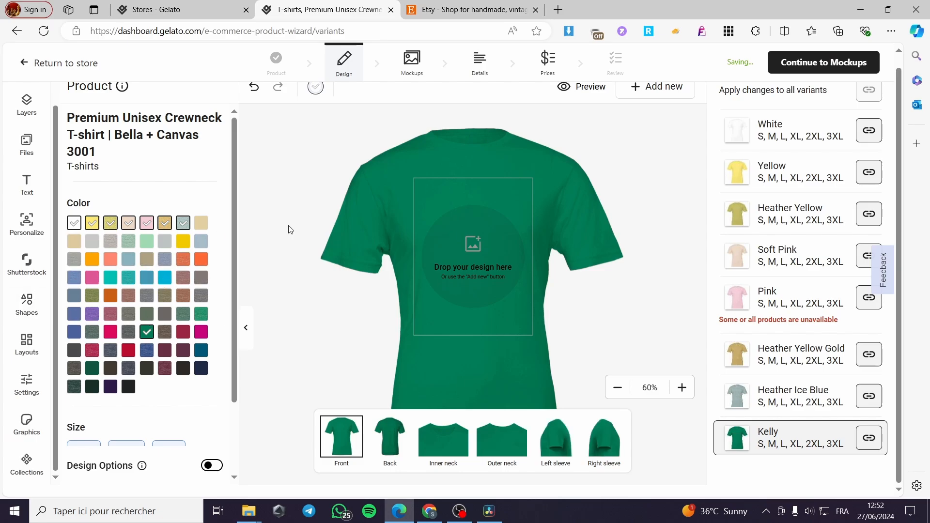
scroll(29, 228, up, 3)
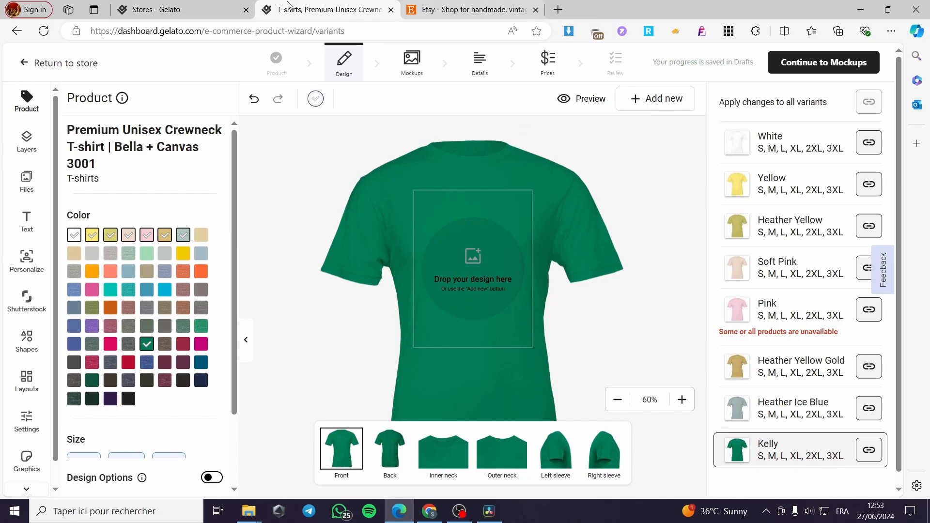
Step: Go to Canva in place of the Gelato Stores page and open the recent design "love the planet dolphin t shirt design"
click(179, 9)
click(227, 34)
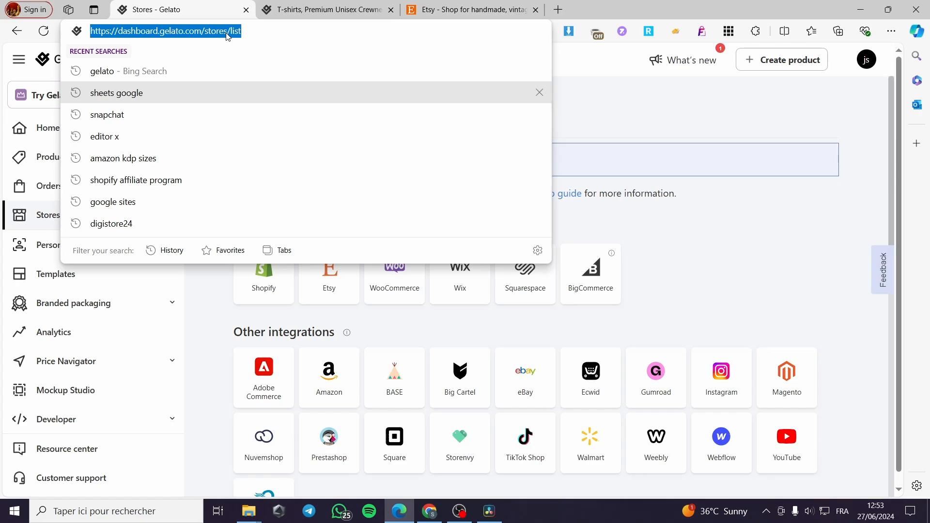
text(canva)
key(Return)
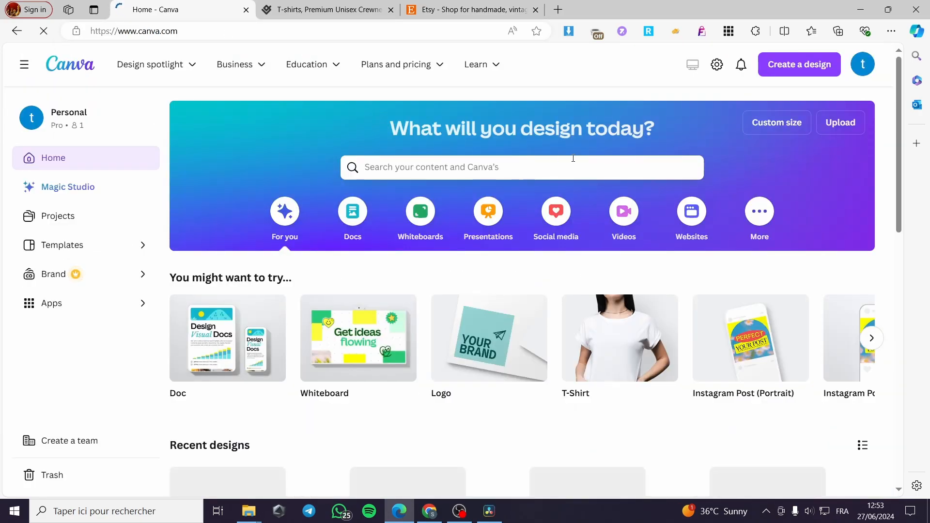
scroll(576, 162, down, 3)
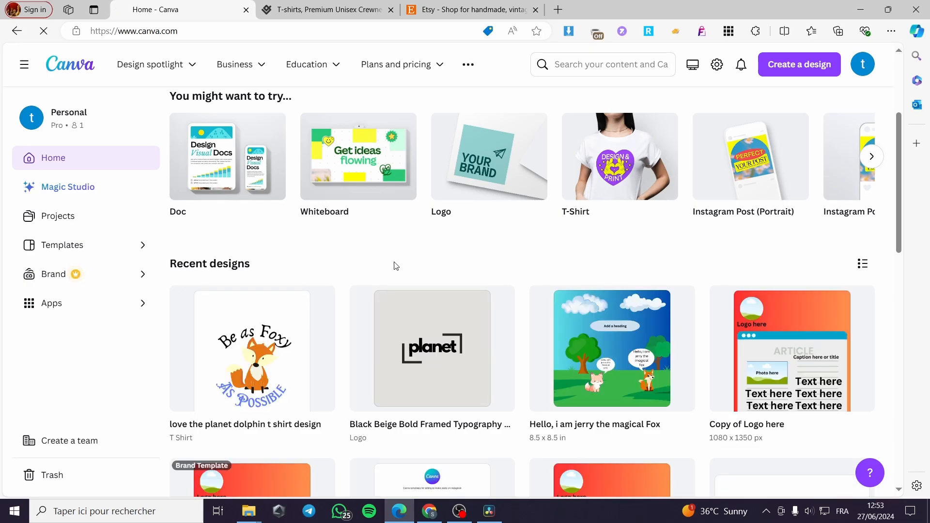
scroll(395, 266, down, 3)
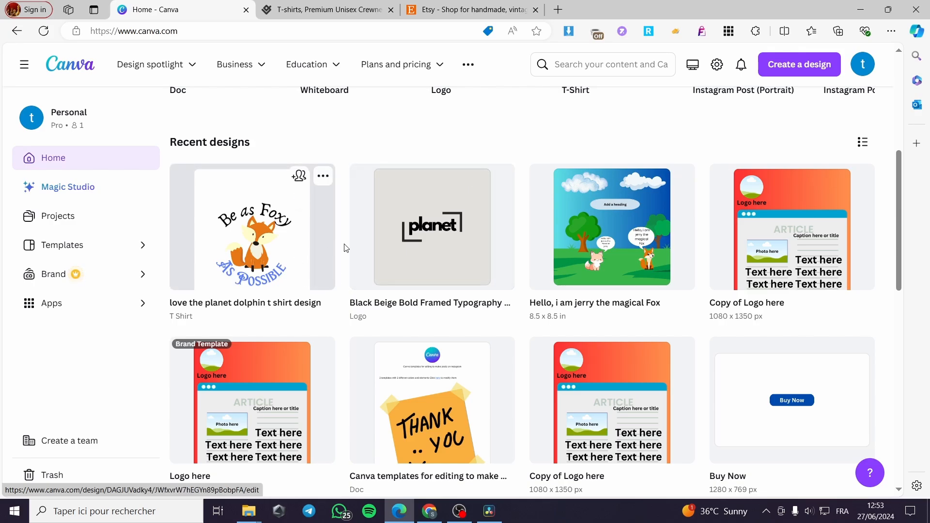
click(272, 248)
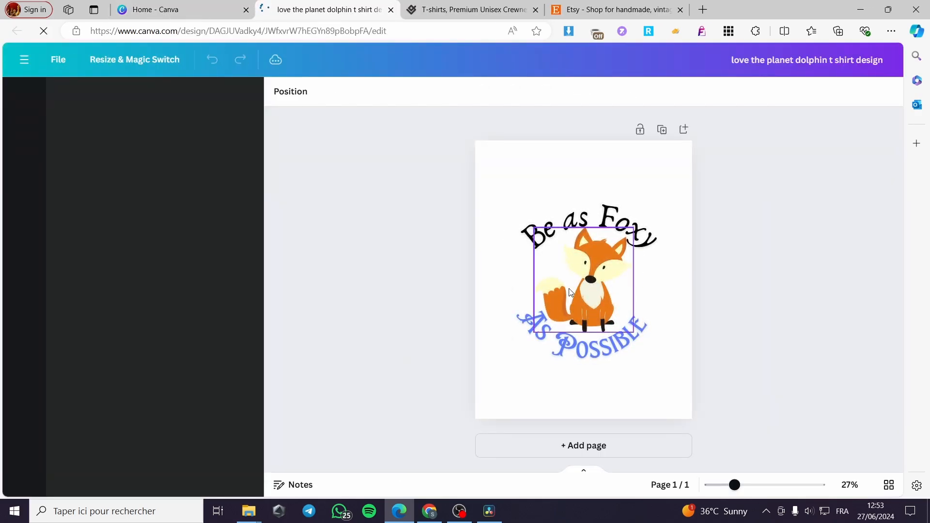
Step: Clear the page by deleting the fox graphic and the curved texts "Be as Foxy" and "As Possible"
click(570, 292)
key(Delete)
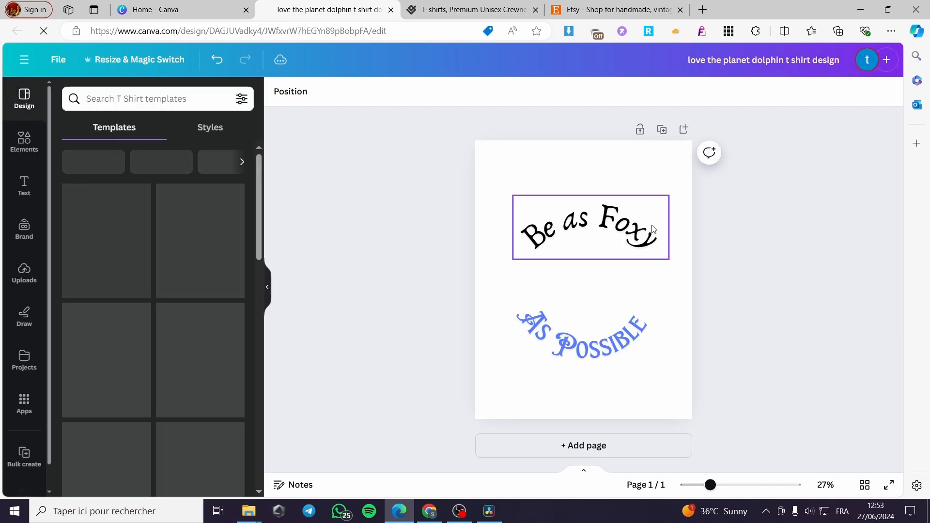
click(582, 233)
key(Delete)
click(629, 338)
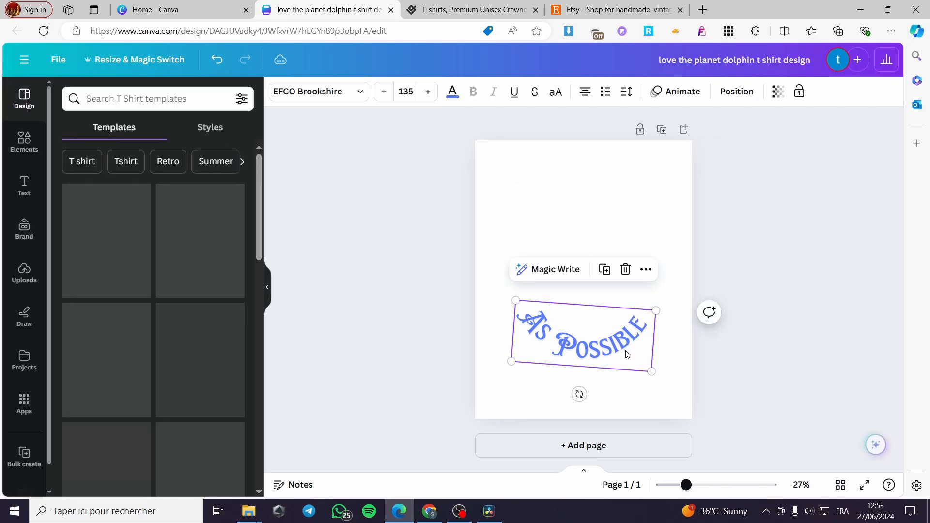
key(Delete)
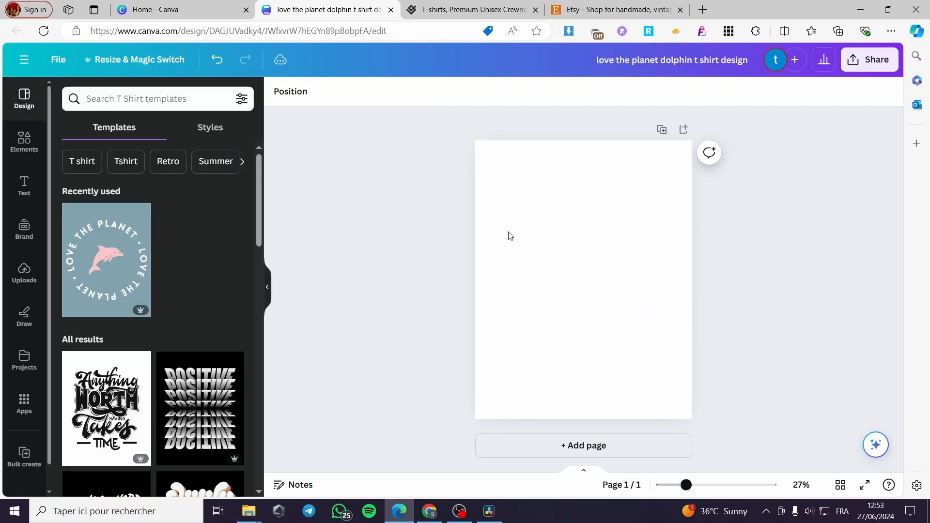
Step: Browse the T-shirt templates and apply the "Forever Alone" text template to the empty page
scroll(189, 238, down, 4)
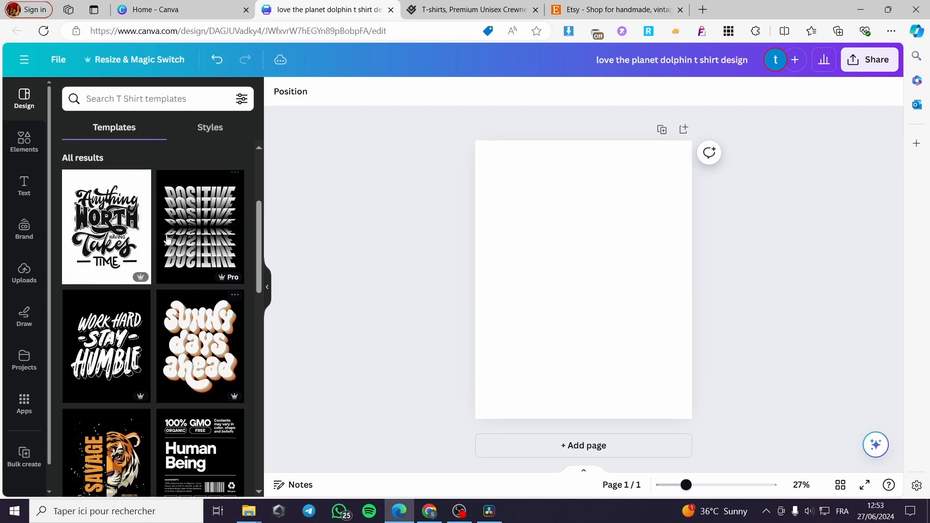
scroll(174, 314, down, 2)
scroll(175, 314, down, 8)
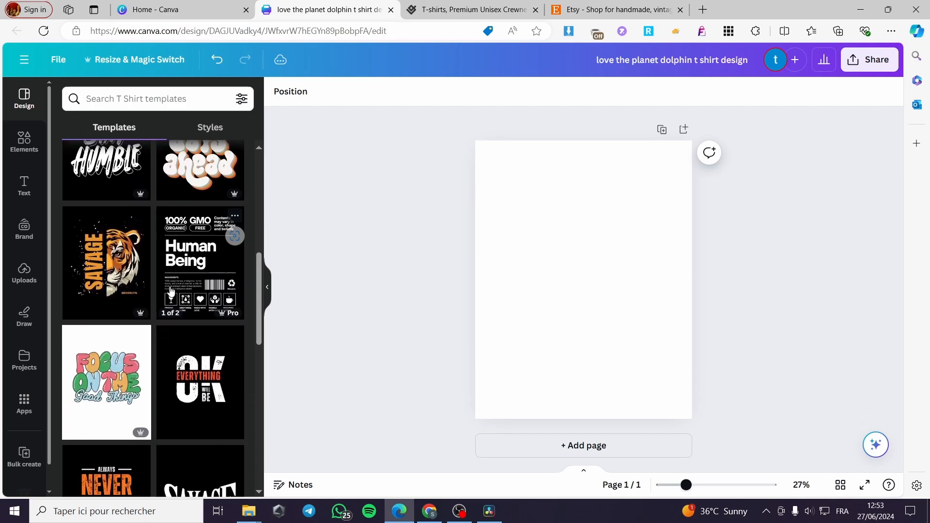
scroll(146, 306, down, 4)
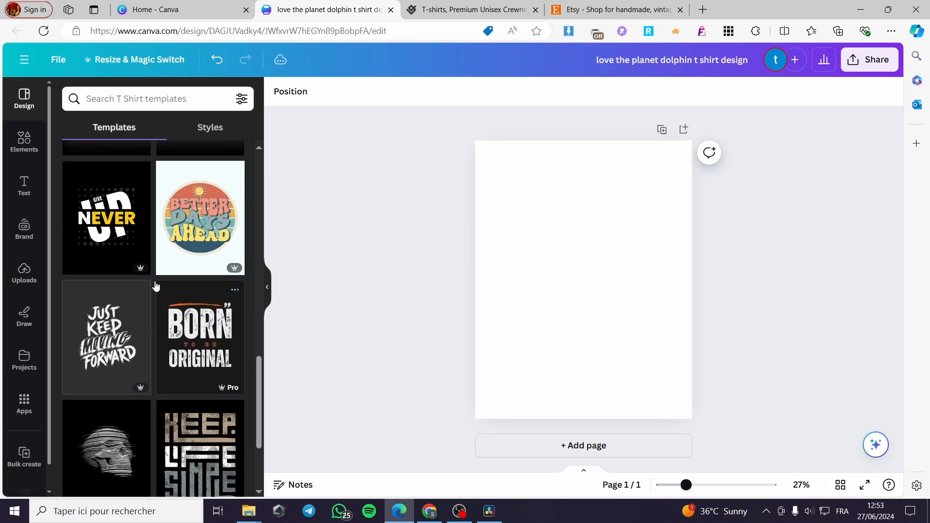
scroll(151, 325, down, 3)
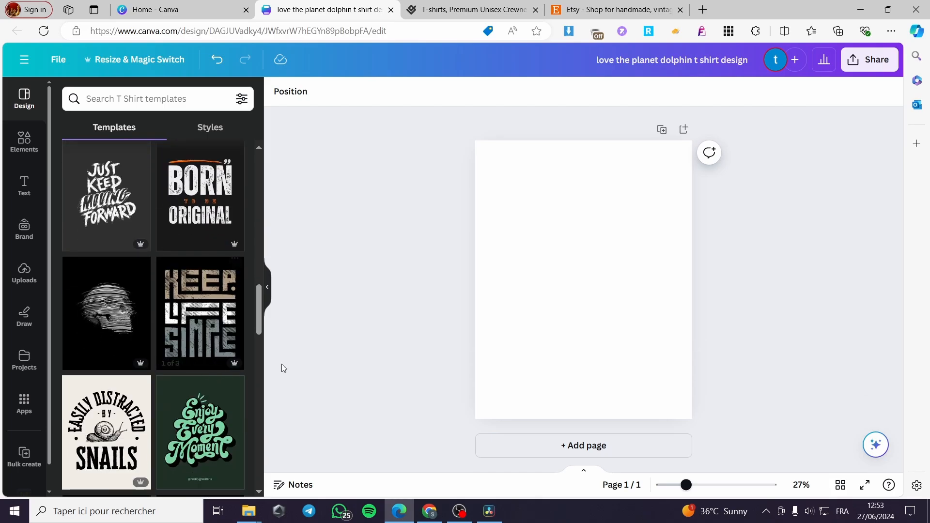
mouse_move(224, 293)
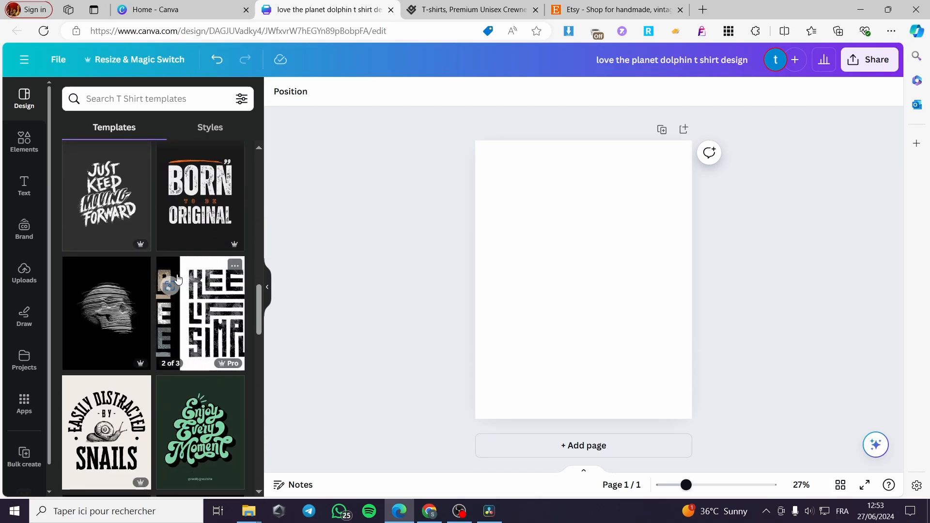
scroll(206, 285, down, 5)
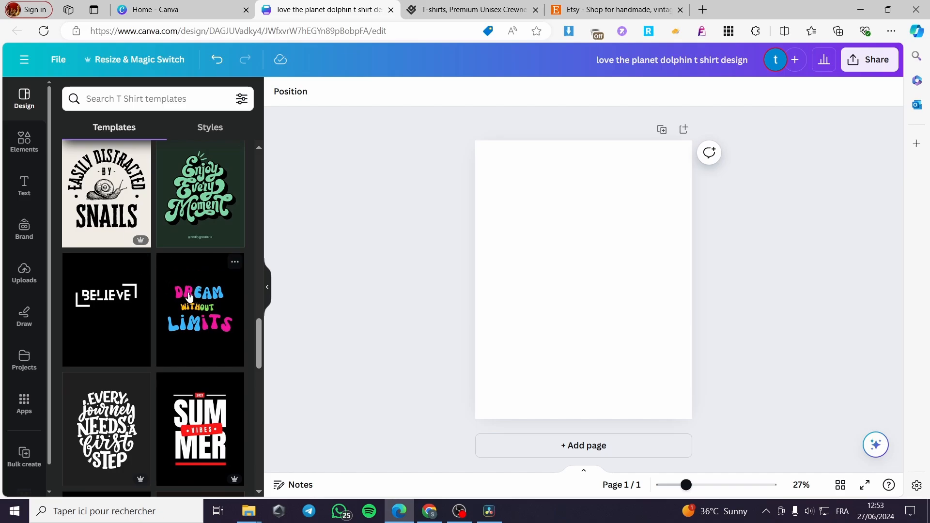
scroll(189, 324, down, 6)
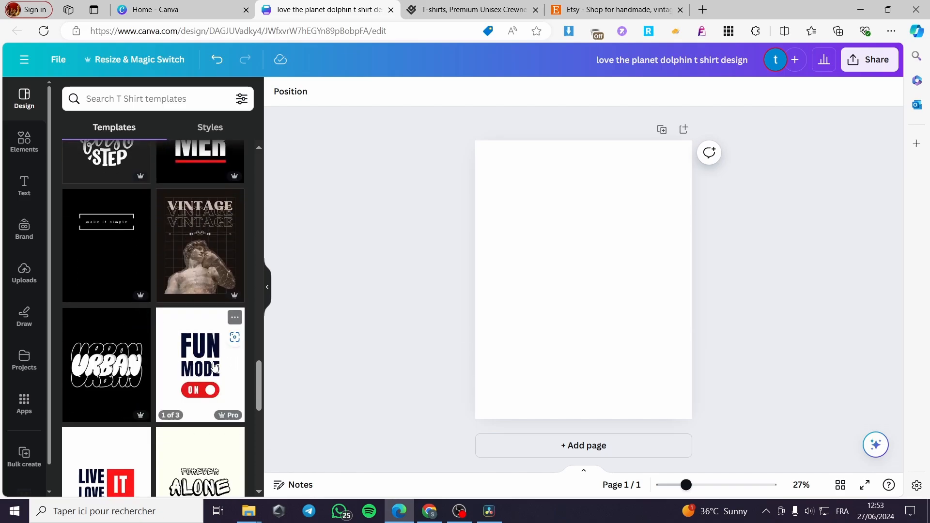
scroll(177, 360, down, 4)
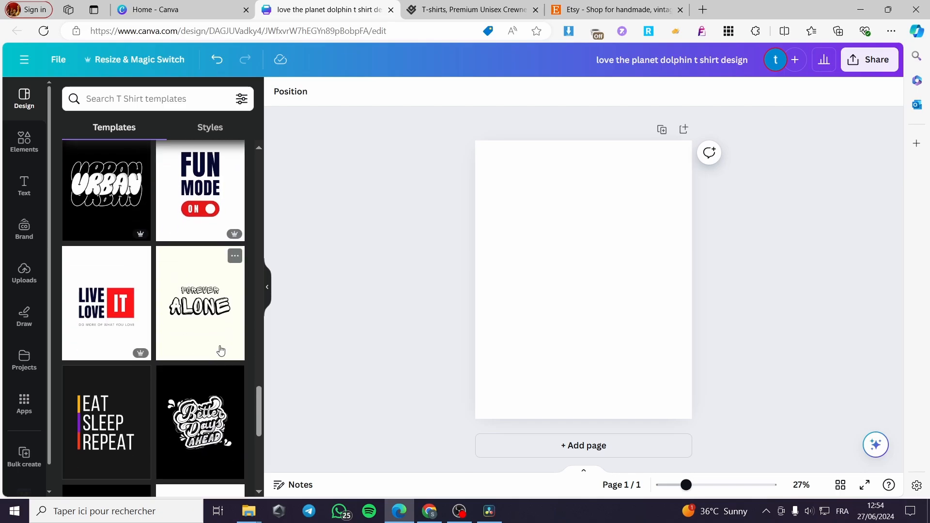
click(166, 309)
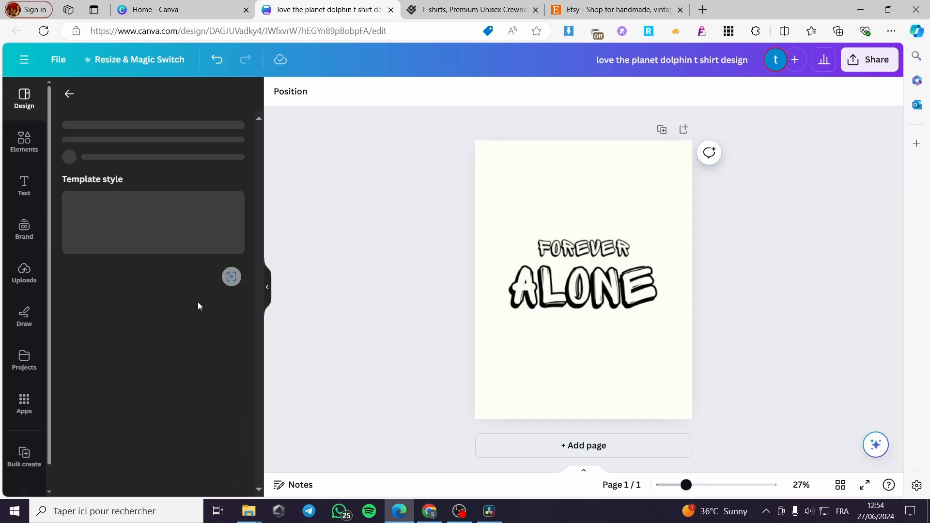
Step: Change the page's background colour to solid white
click(650, 252)
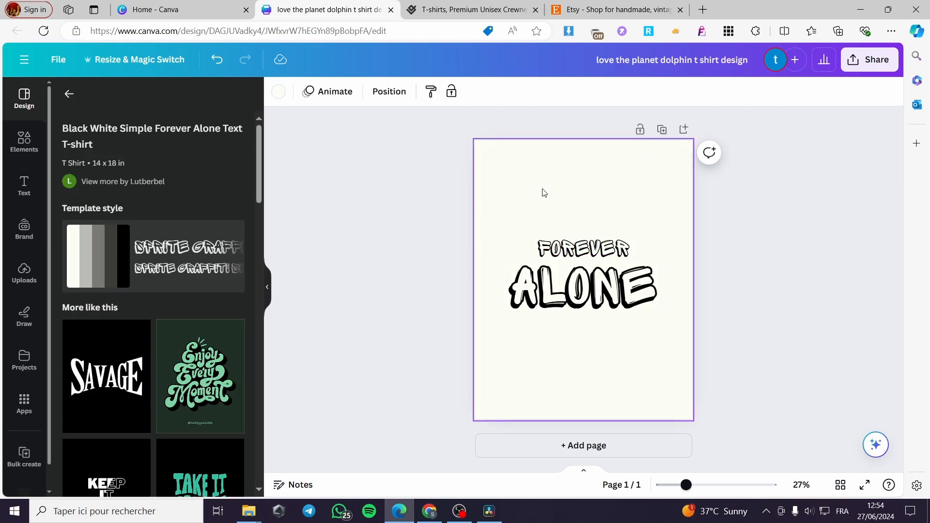
click(279, 92)
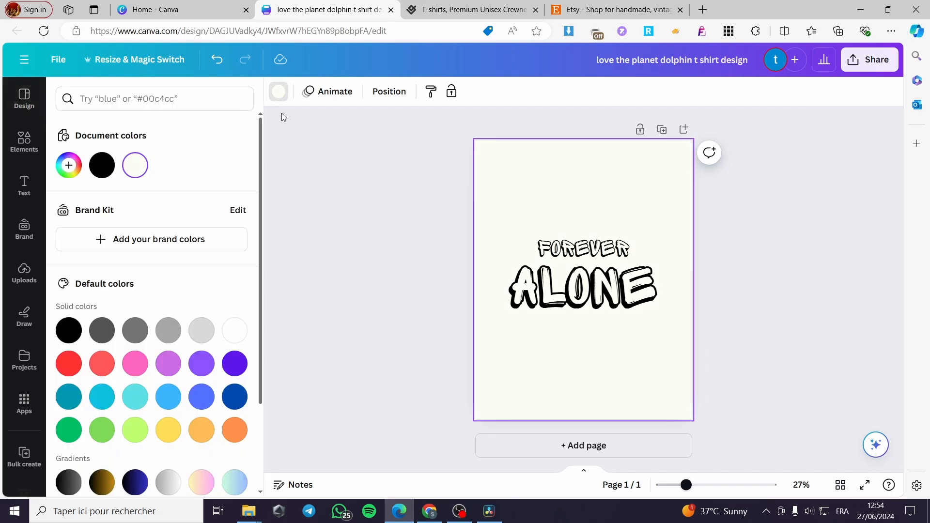
click(238, 330)
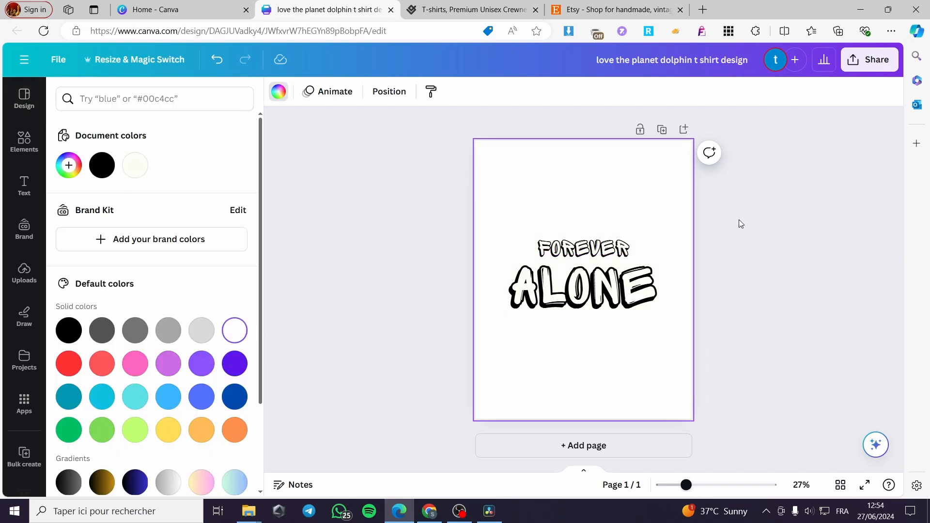
click(707, 233)
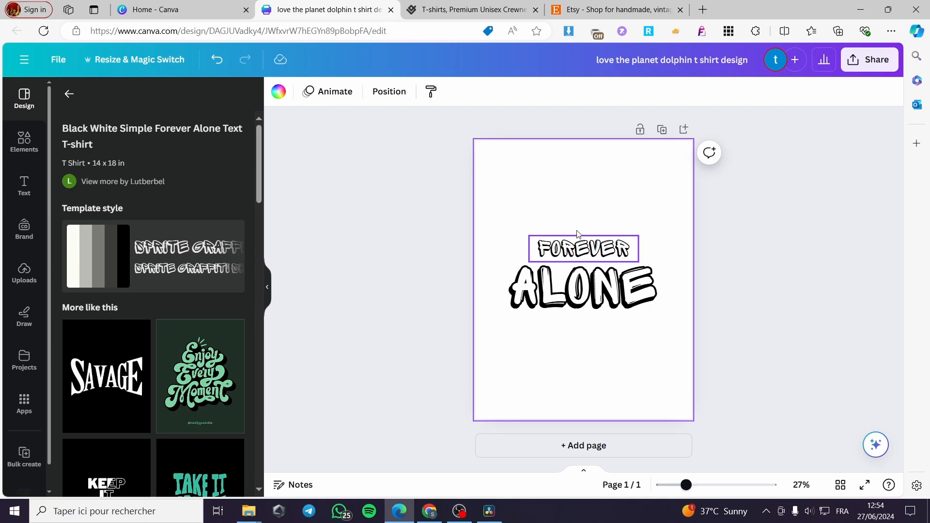
Step: Replace the template's word "FOREVER" with "SUMMER" and the word "ALONE" with "TiME"
click(553, 255)
double_click(604, 249)
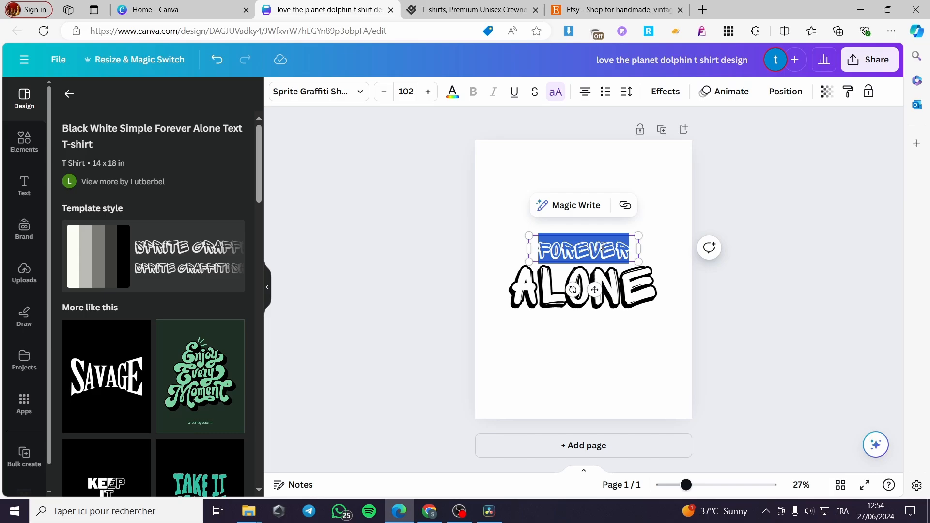
text(SUMMER)
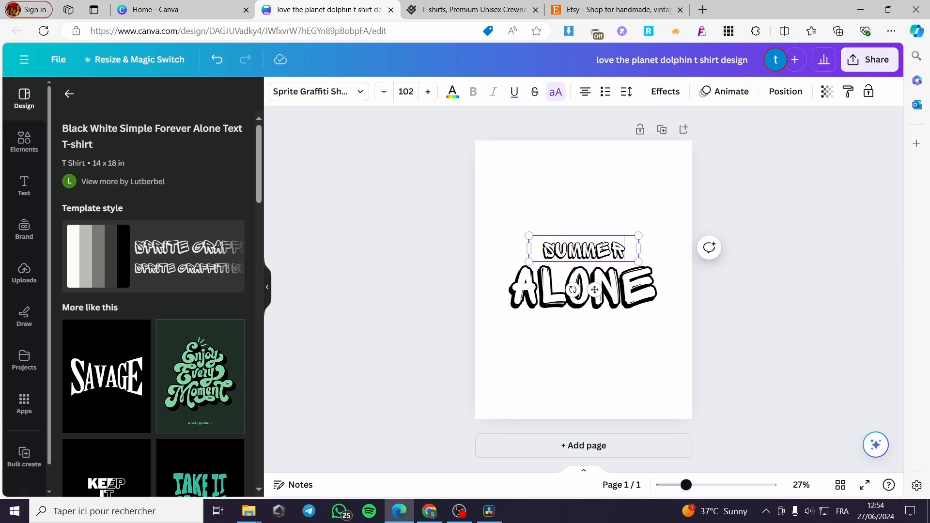
click(629, 282)
double_click(629, 282)
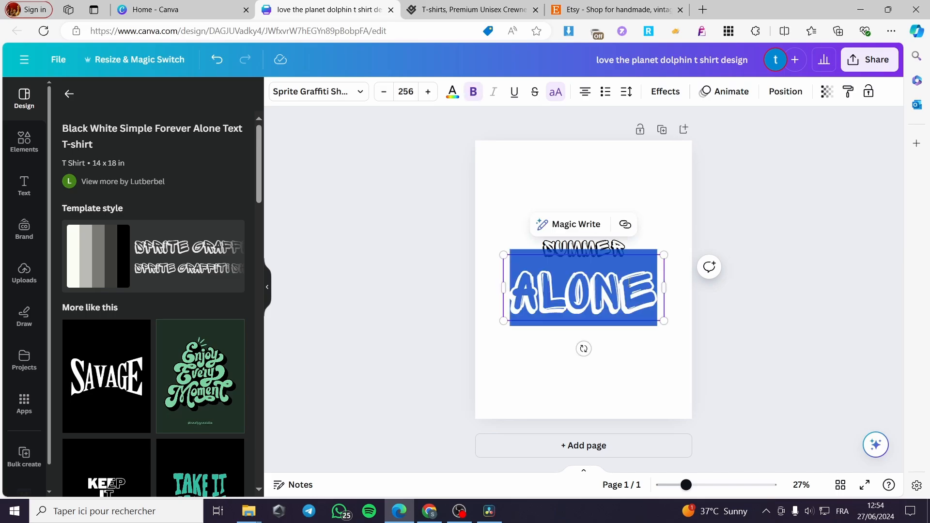
text(TiME)
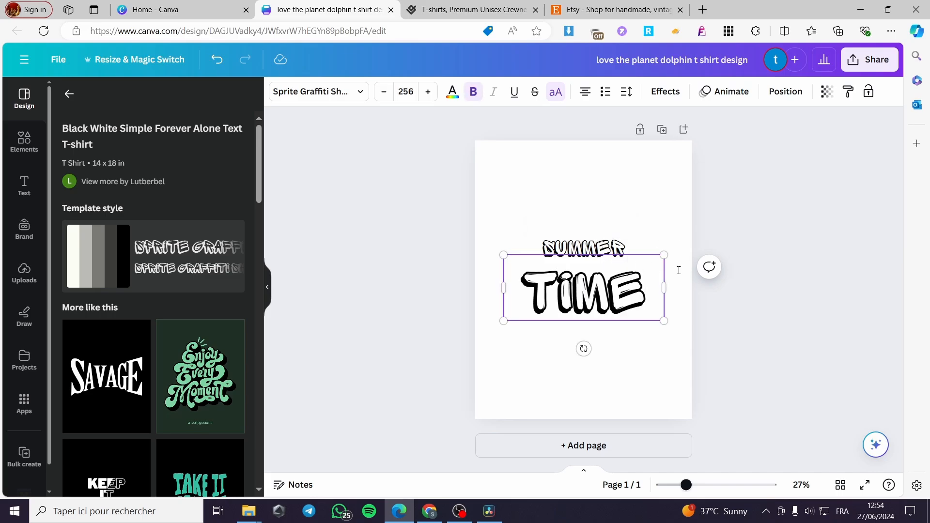
click(736, 293)
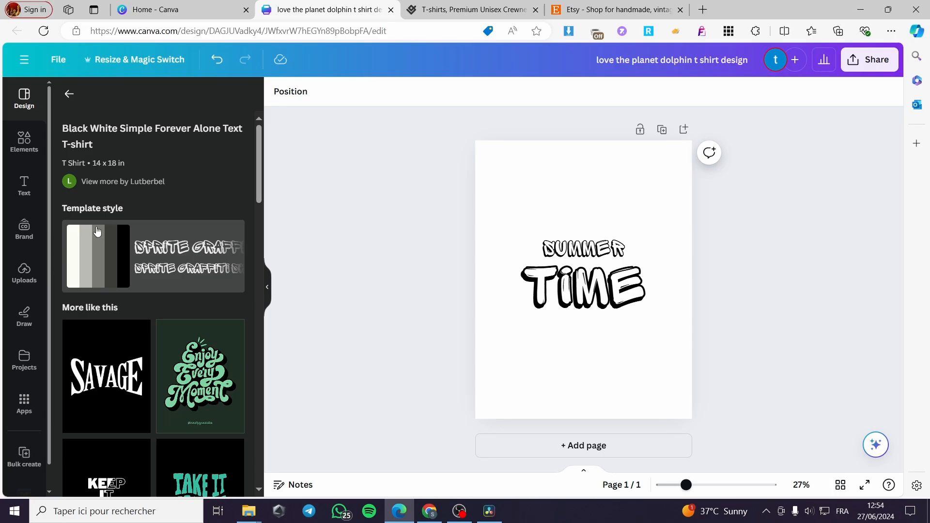
Step: Search the elements for "sun", add the yellow rayed sun graphic to the page and place it beside the end of "SUMMER"
click(25, 141)
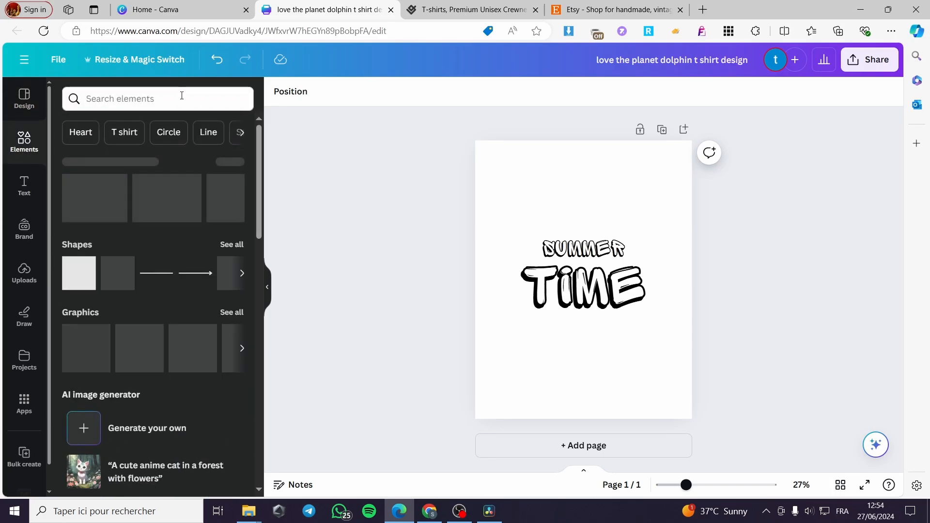
click(182, 97)
text(sun)
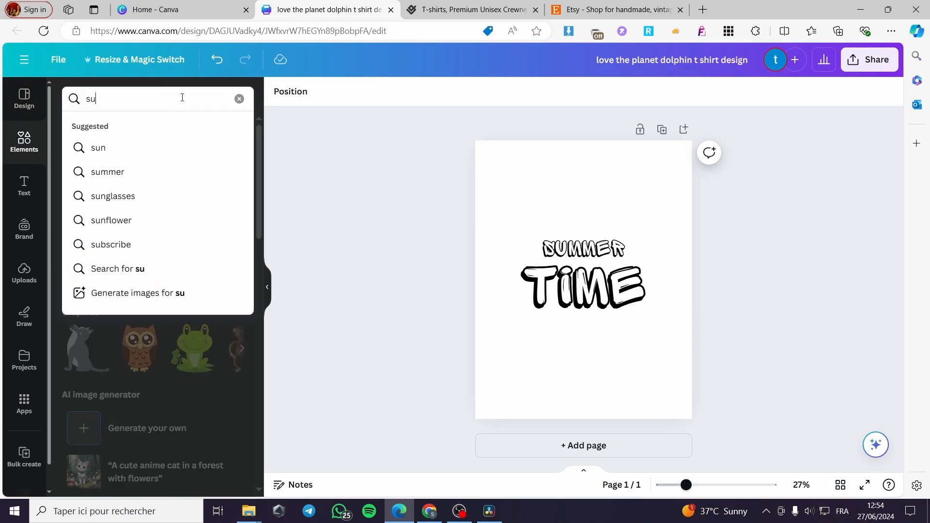
click(154, 140)
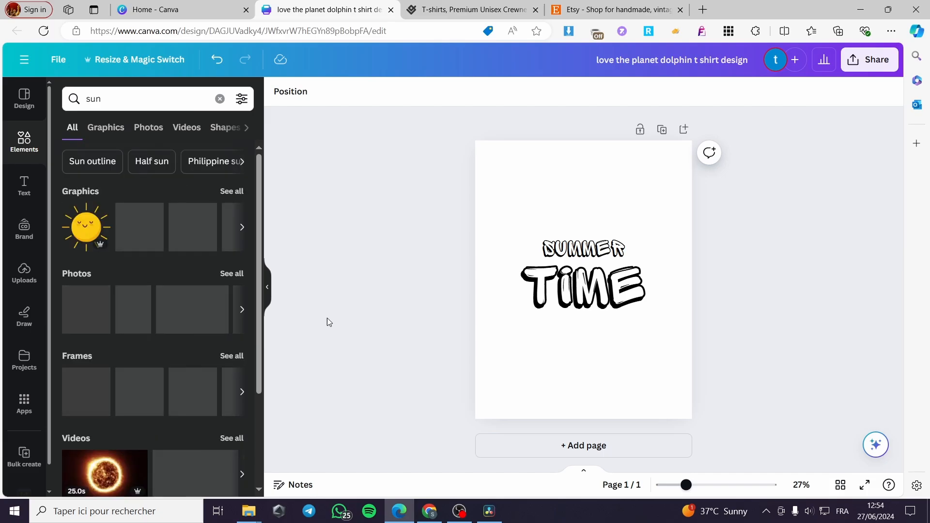
click(236, 192)
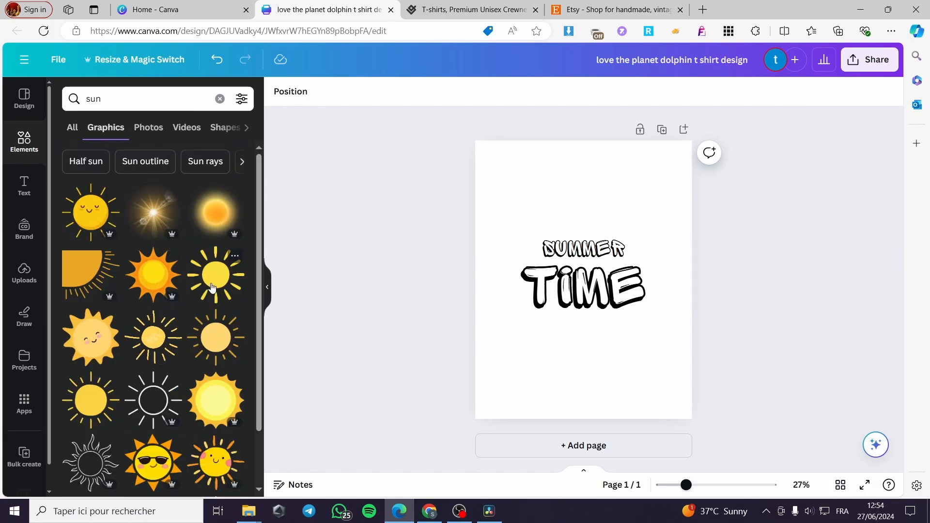
click(212, 287)
drag(626, 323, 647, 275)
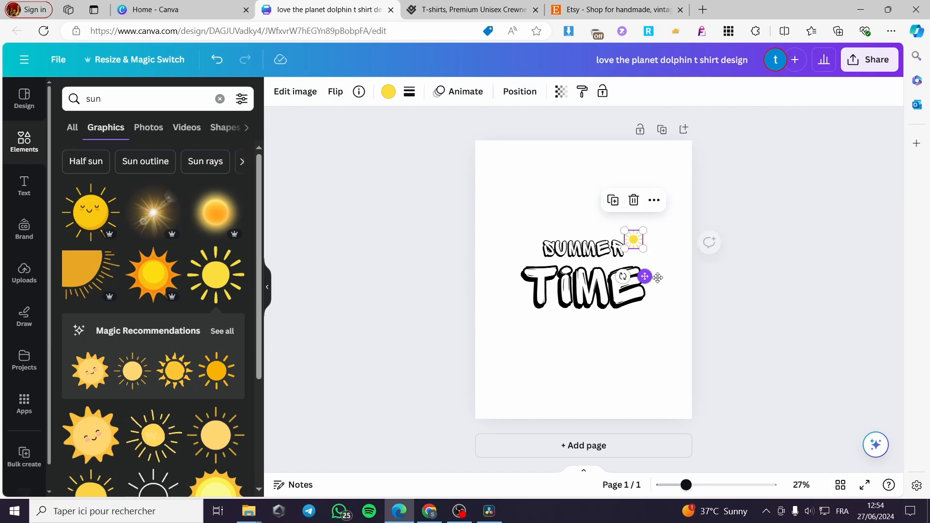
click(711, 296)
Step: Recolour the word "TiME" with the document's yellow and the word "SUMMER" with turquoise
click(578, 295)
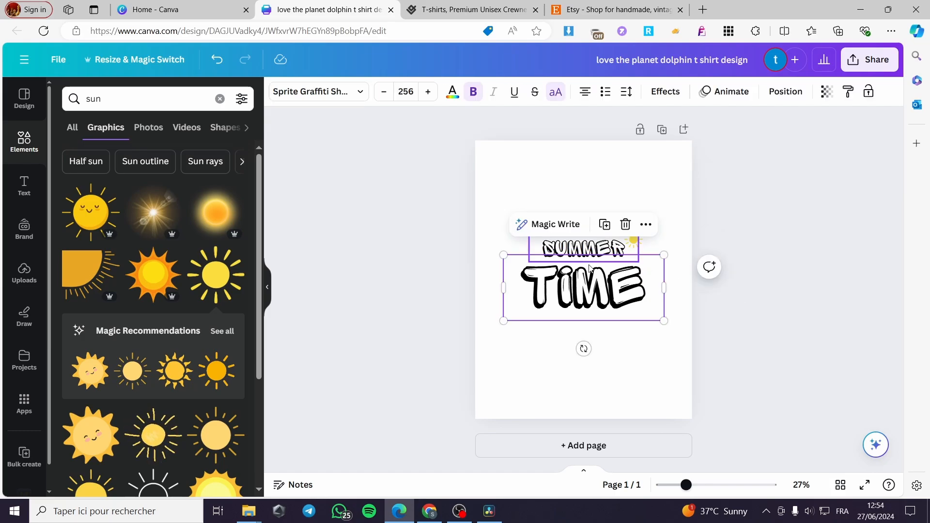
click(452, 93)
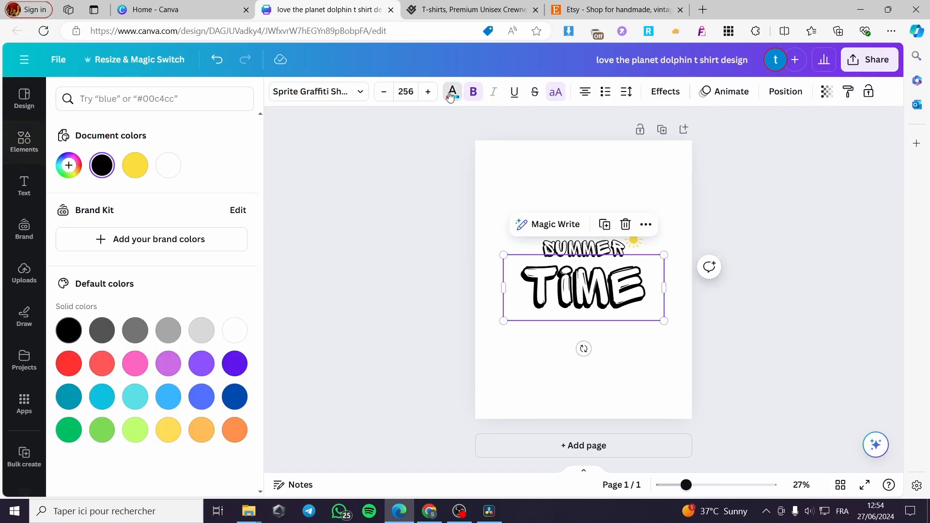
click(135, 165)
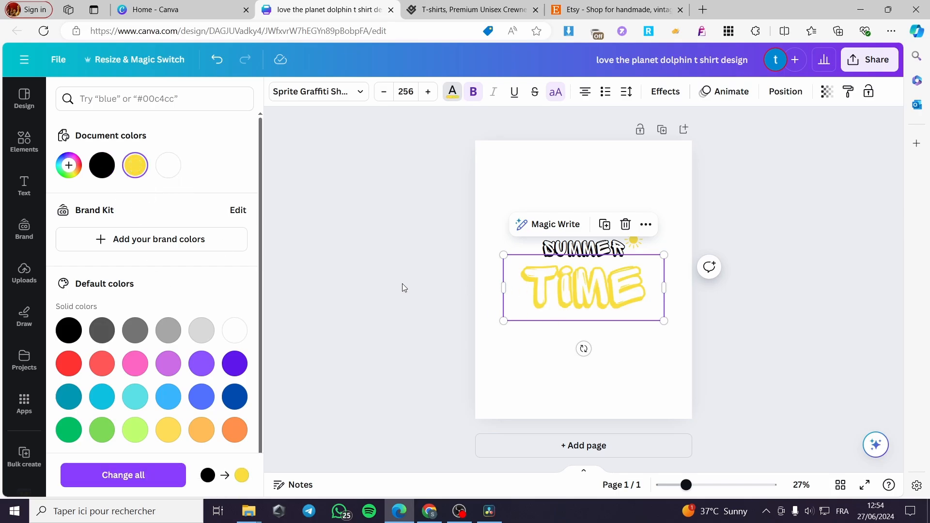
click(557, 258)
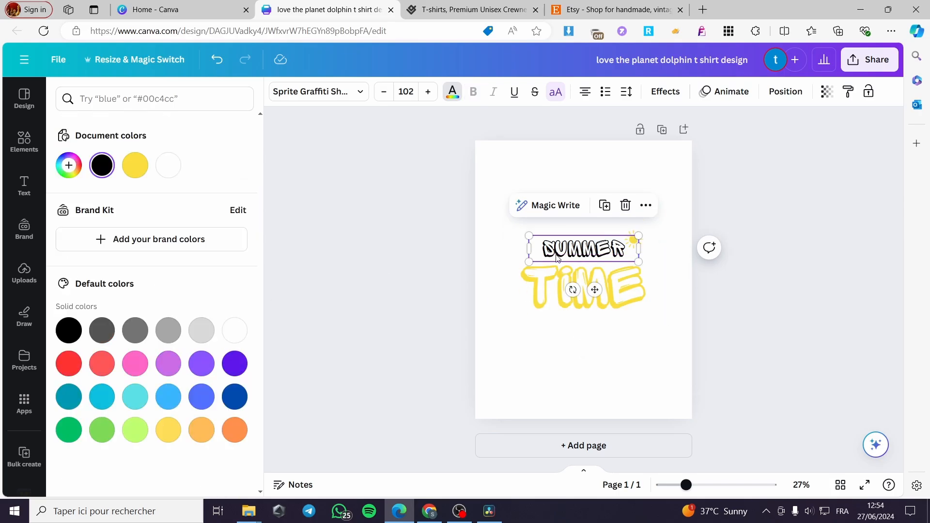
click(103, 401)
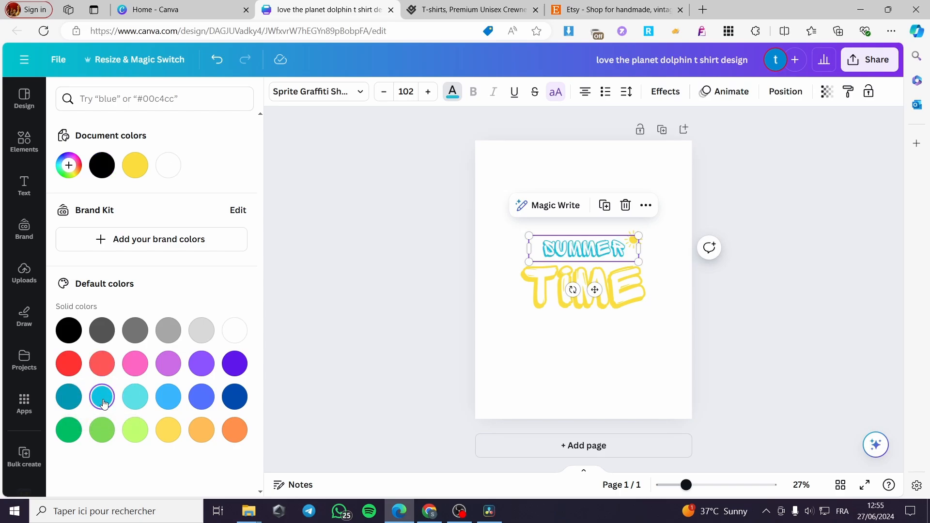
click(792, 305)
click(796, 243)
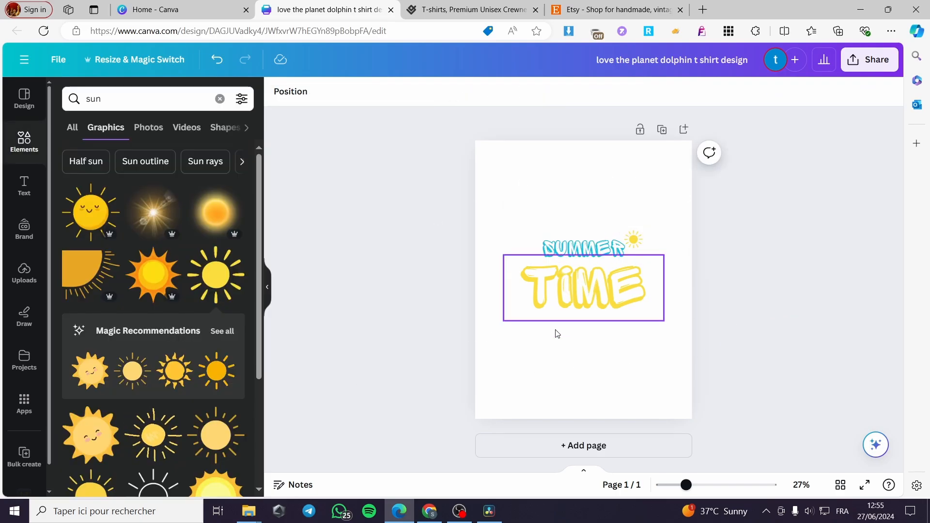
Step: Search the elements for "surf" and browse the full list of matching graphics
click(219, 99)
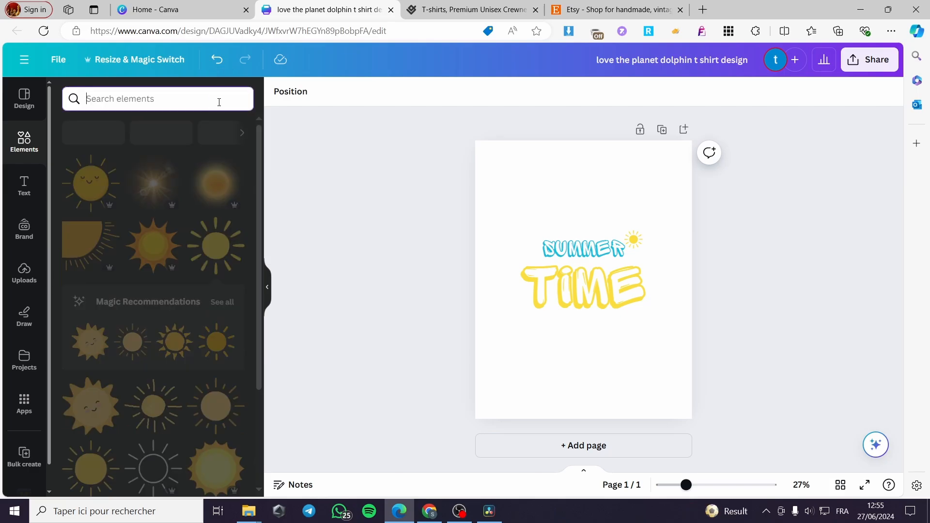
text(surf)
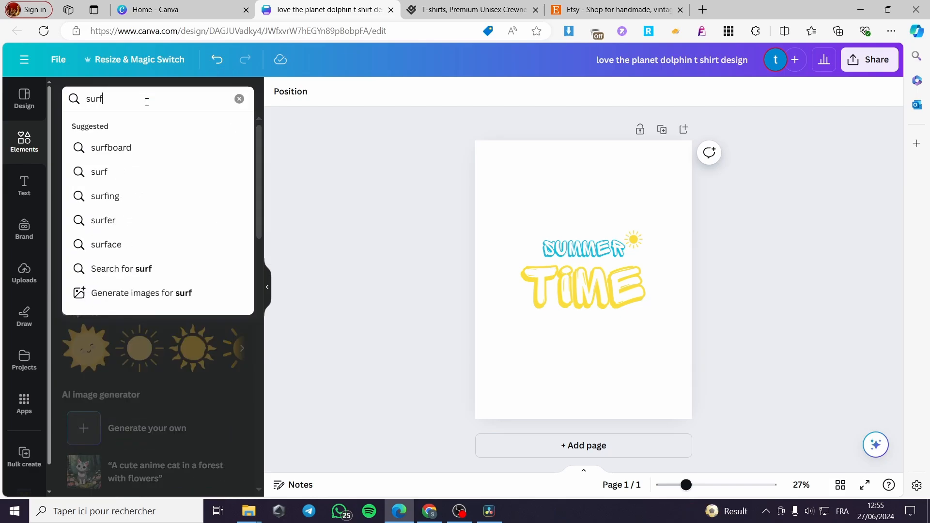
key(Return)
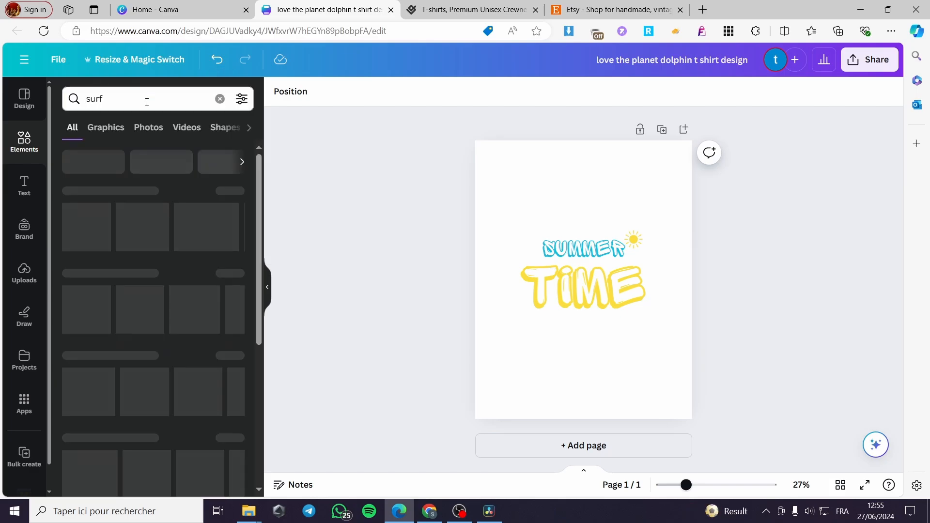
click(233, 190)
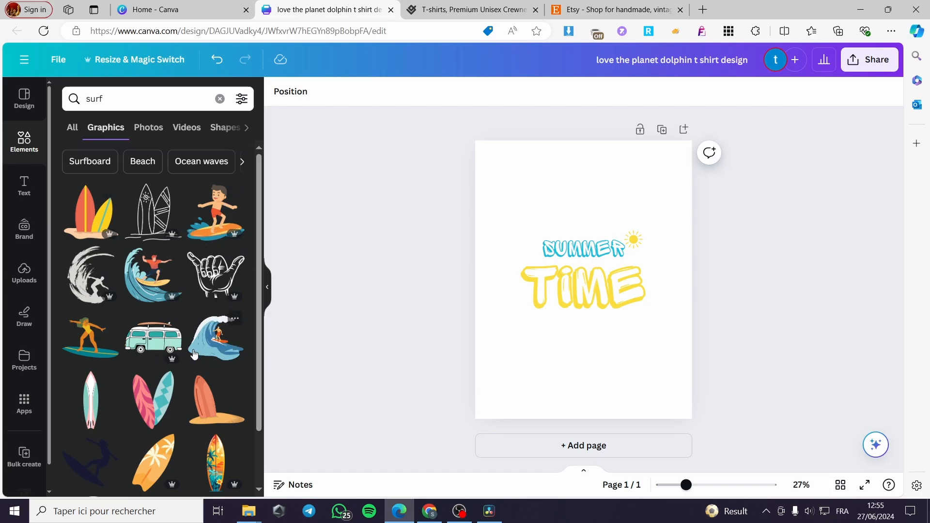
scroll(213, 374, down, 1)
scroll(213, 375, down, 2)
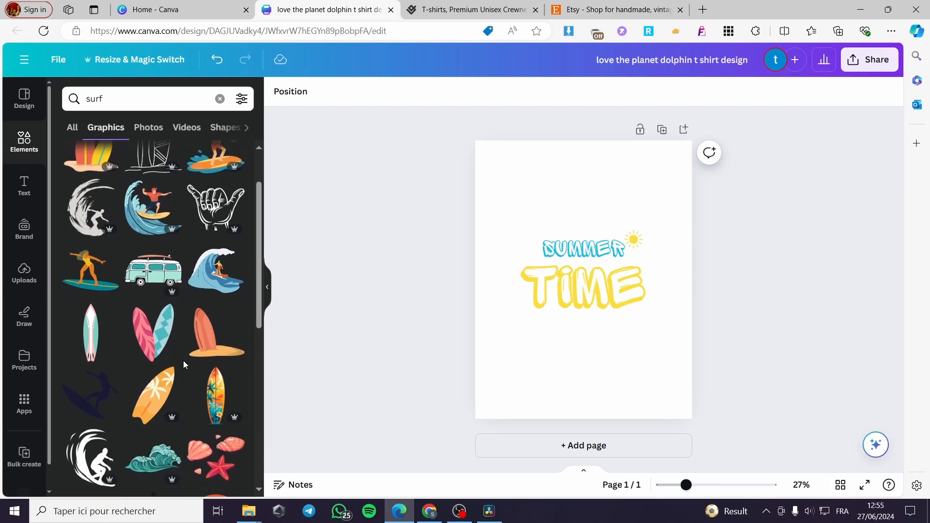
scroll(176, 366, down, 3)
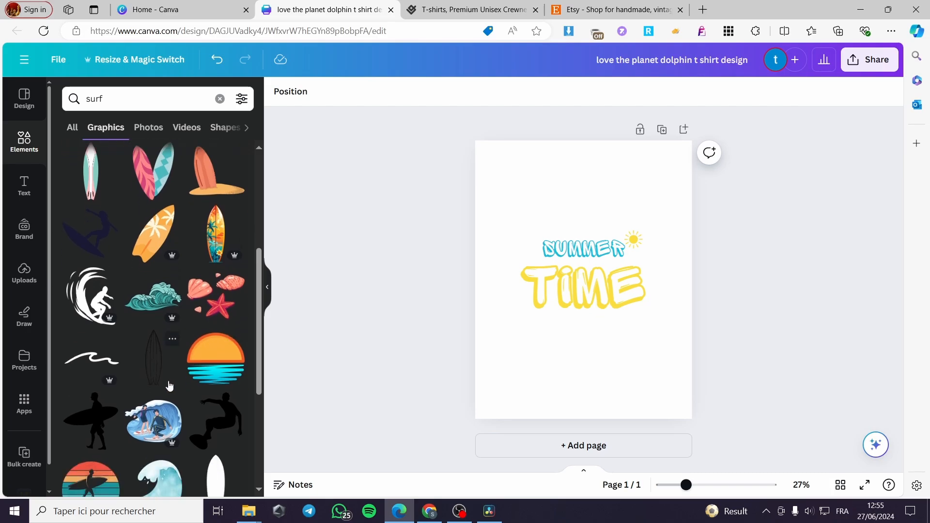
Step: Delete the small yellow sun graphic beside "SUMMER"
click(641, 244)
key(Delete)
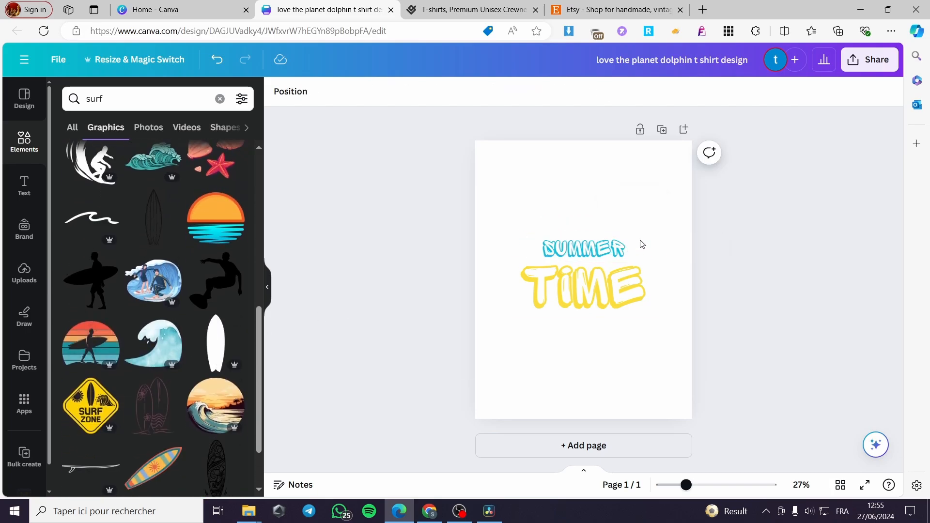
Step: Add the orange half-sun over blue water graphic and enlarge it to about 9.8 by 8.84 in over the texts
click(231, 224)
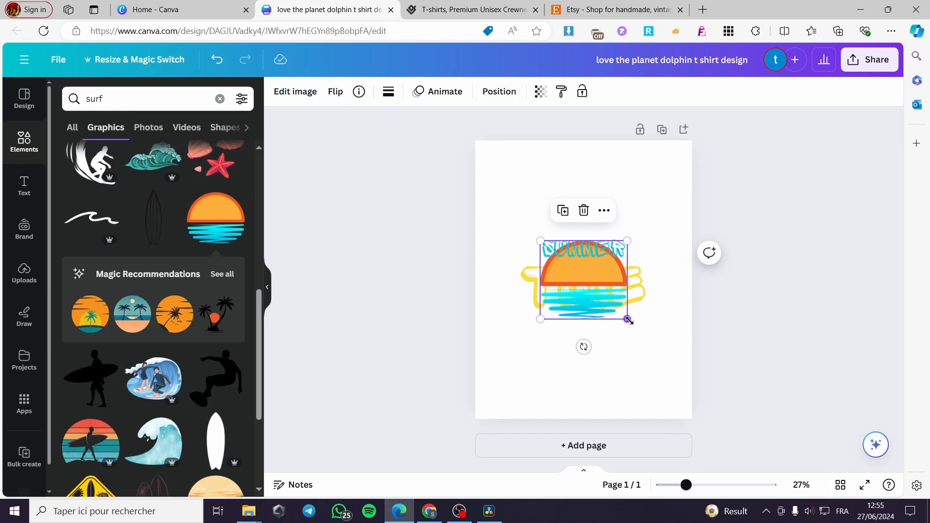
drag(628, 320, 678, 367)
drag(620, 344, 591, 299)
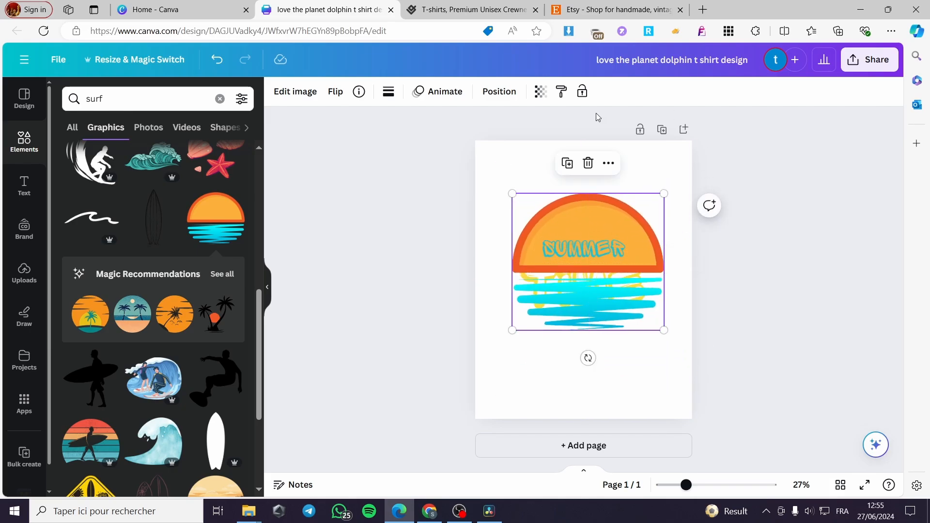
Step: Send the sunset graphic to the back, behind the texts
click(496, 96)
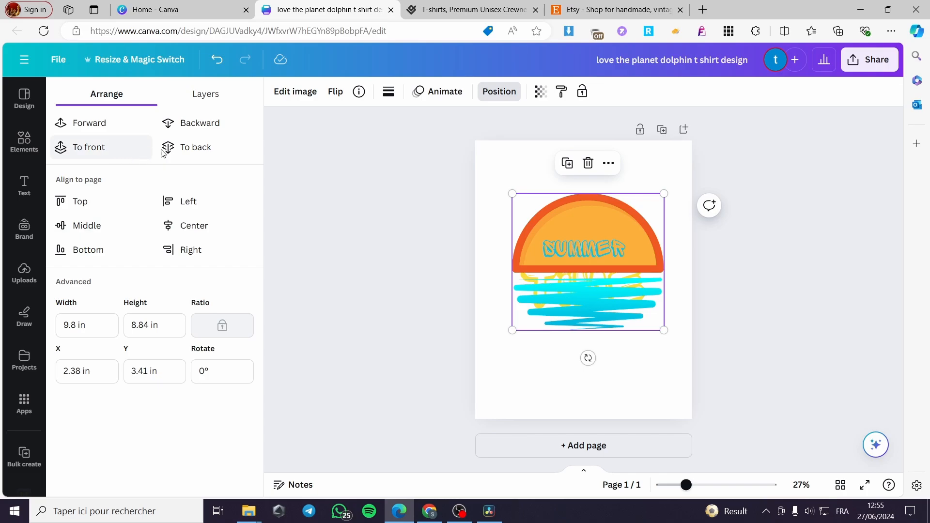
click(187, 148)
click(749, 303)
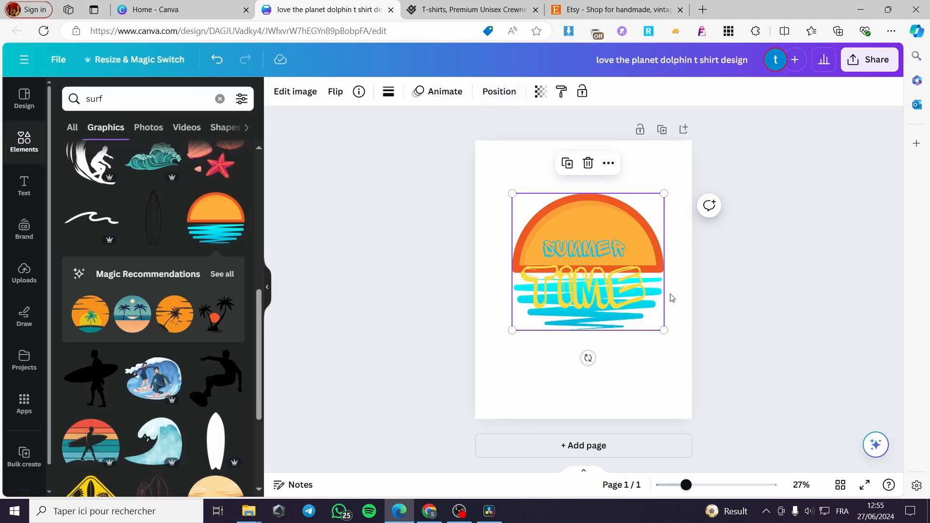
Step: Try a few colours on the word "TiME" and settle on bright red
click(609, 292)
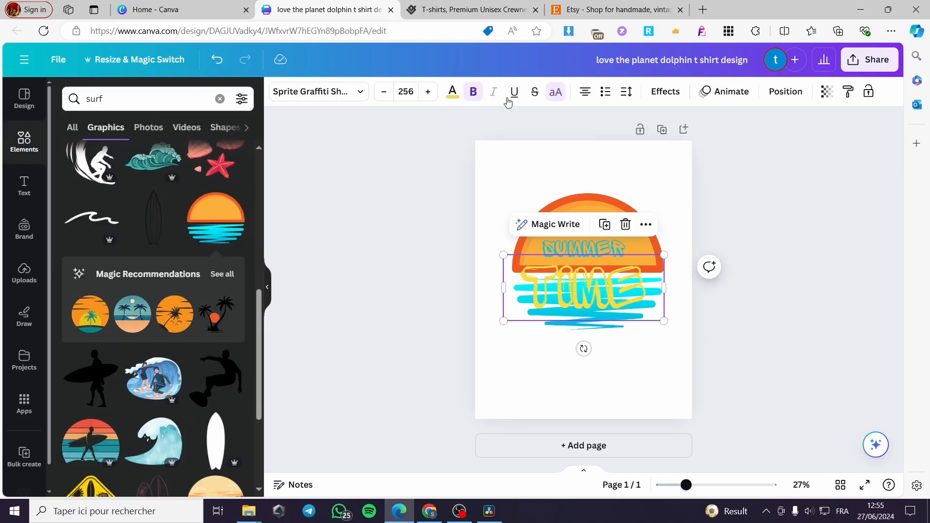
click(452, 92)
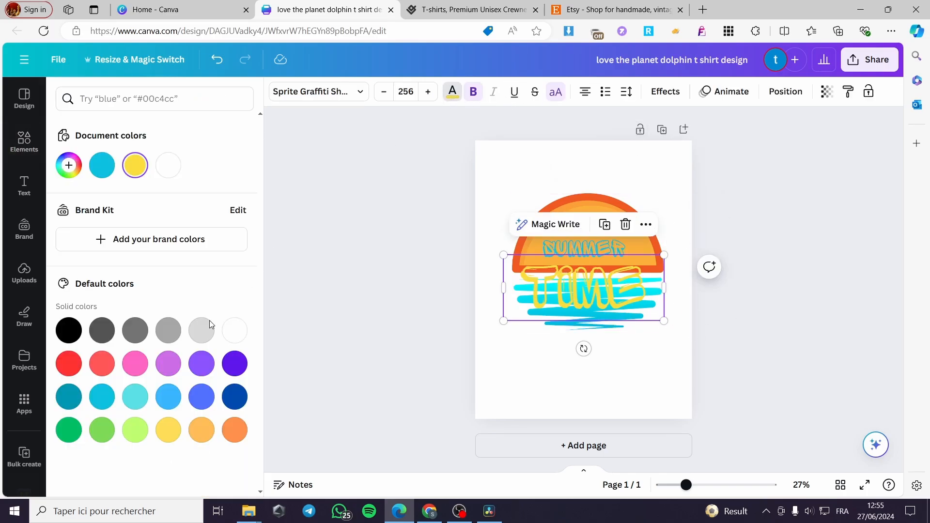
click(234, 364)
click(127, 365)
click(101, 364)
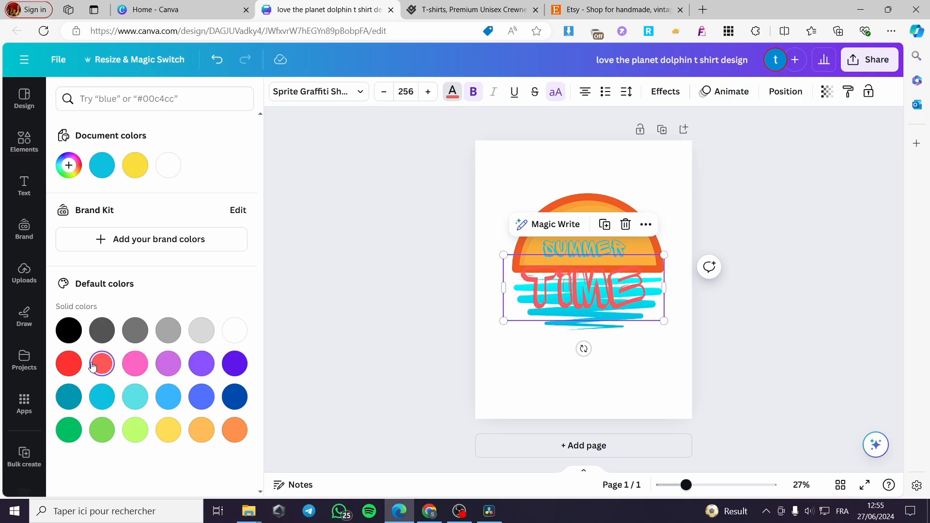
click(61, 367)
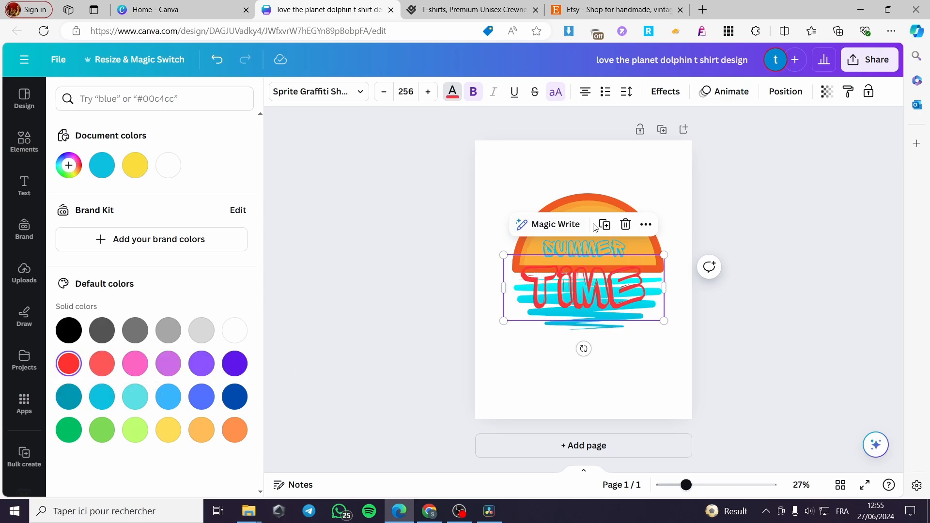
Step: Move the sunset graphic slightly up and centre it horizontally on the page
click(597, 207)
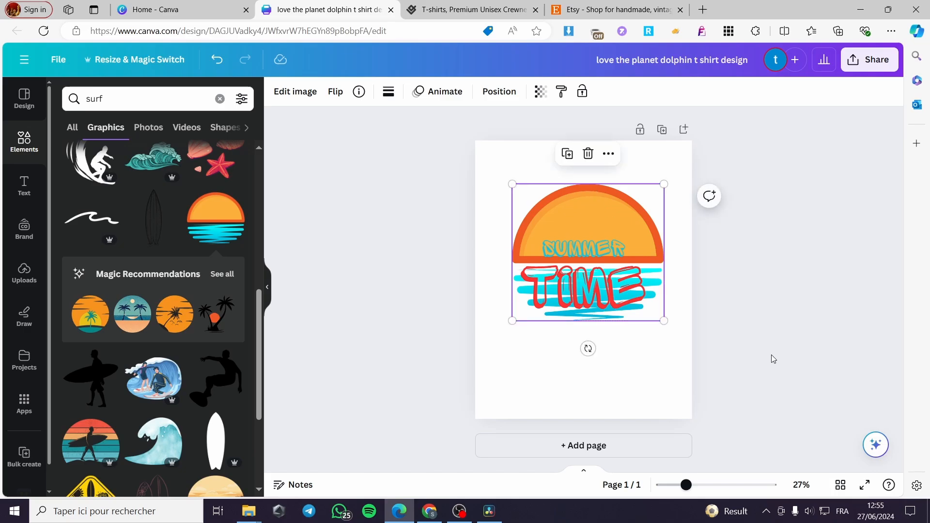
drag(637, 225, 629, 221)
click(751, 294)
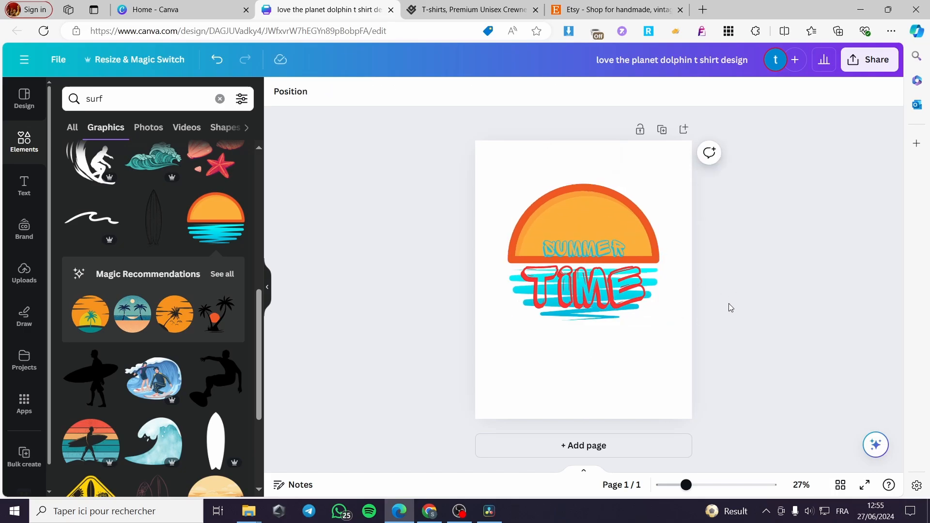
Step: Lower the sunset graphic slightly and move the word "TiME" down onto its blue water lines
click(648, 304)
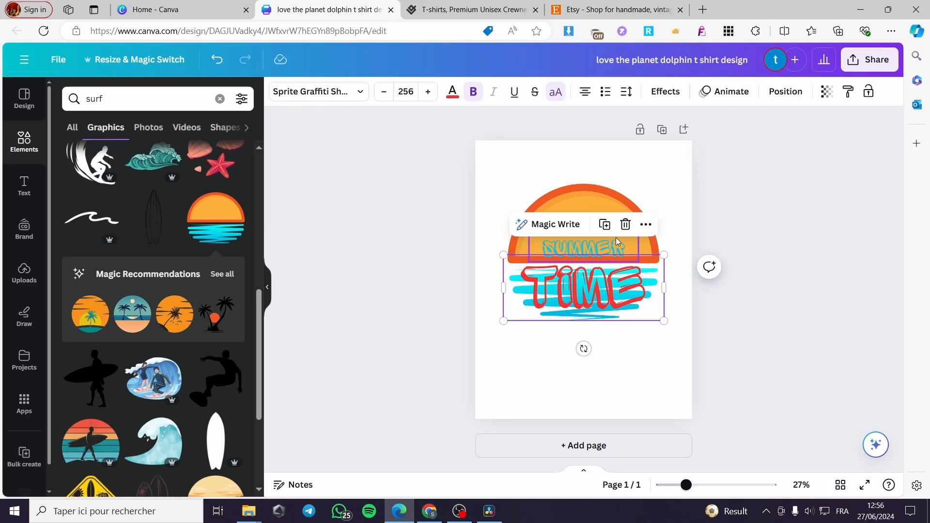
drag(584, 200, 579, 235)
drag(596, 350, 599, 314)
click(730, 322)
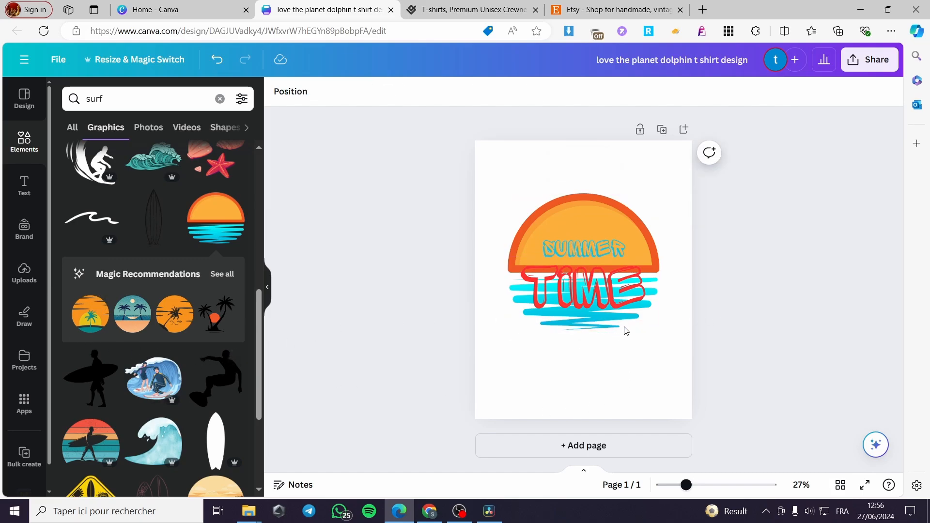
drag(610, 311, 601, 331)
click(778, 322)
Step: Try lime and green on the word "SUMMER" and settle on dark teal
click(576, 248)
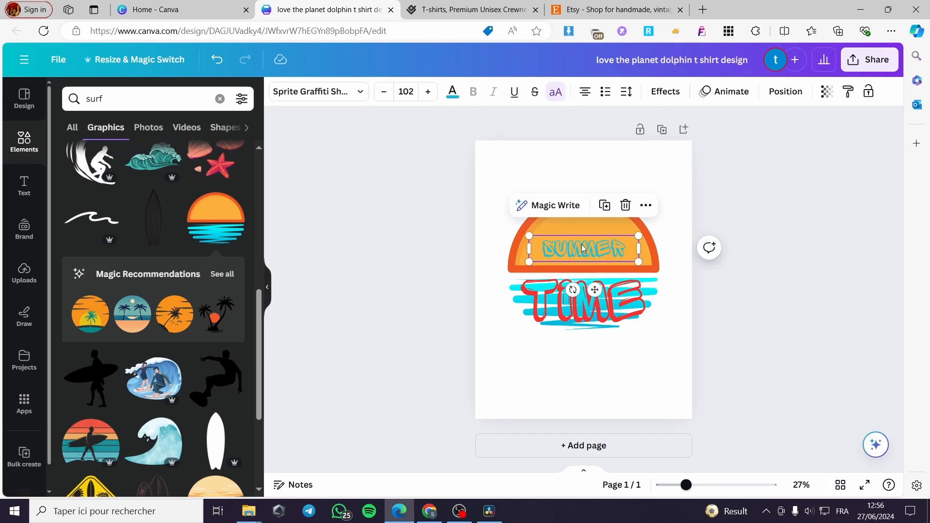
click(452, 92)
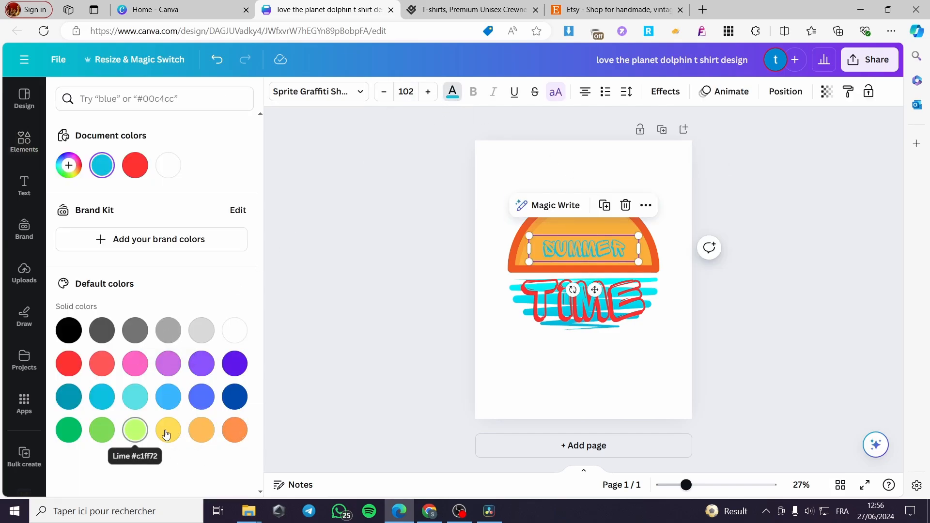
click(137, 431)
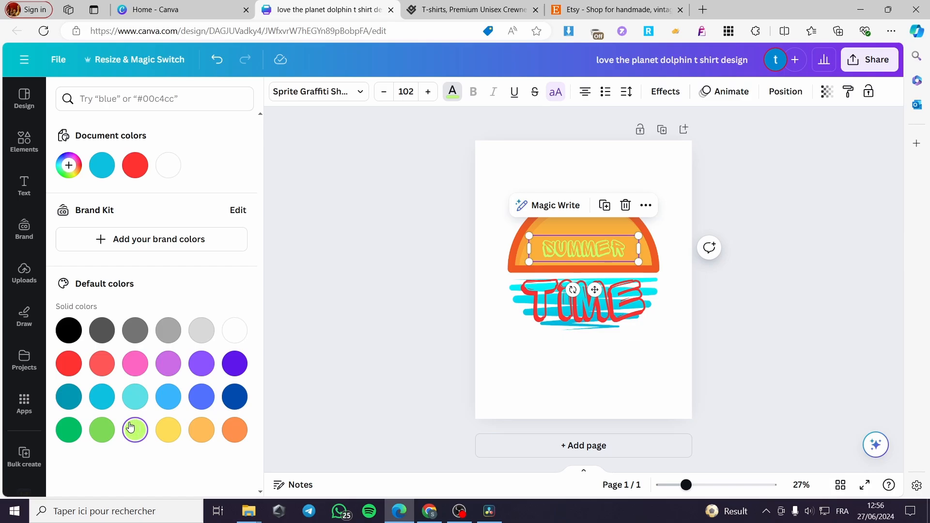
click(67, 431)
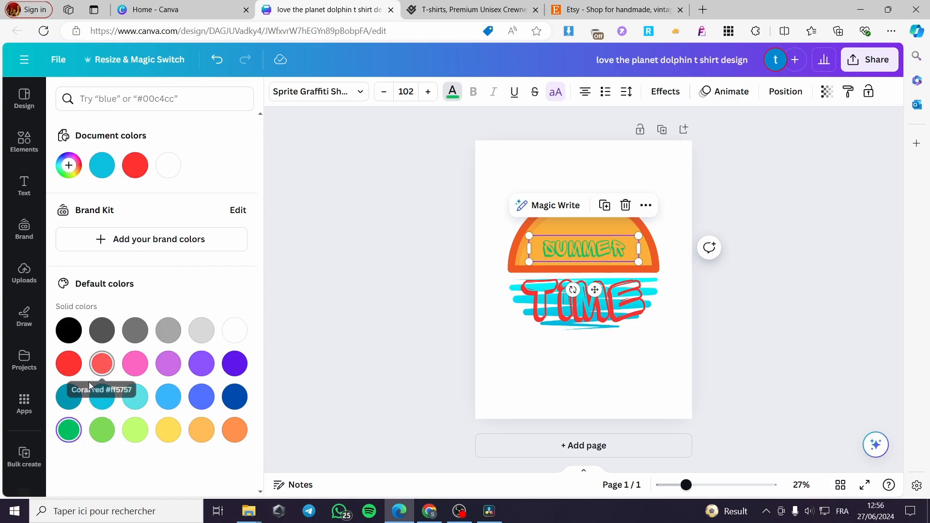
click(70, 401)
click(798, 299)
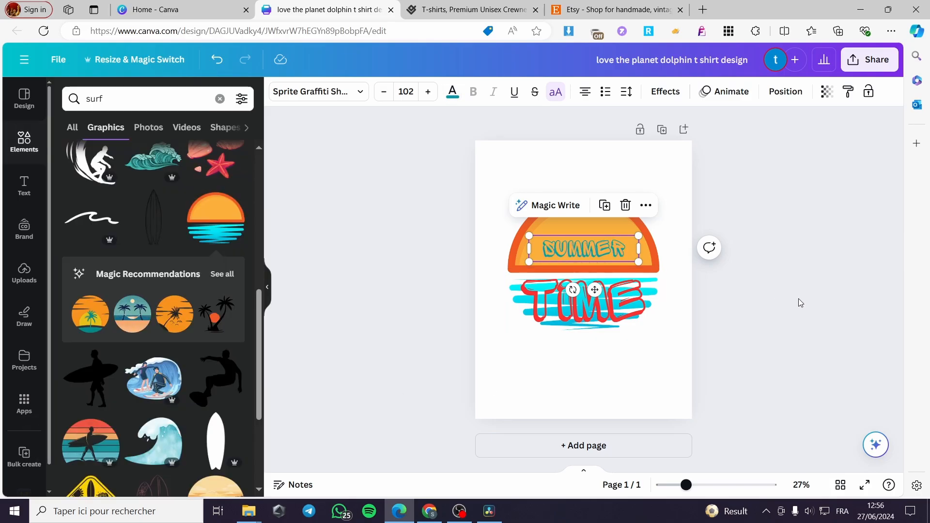
Step: Download the finished design as a PNG with a transparent background
click(879, 61)
click(727, 364)
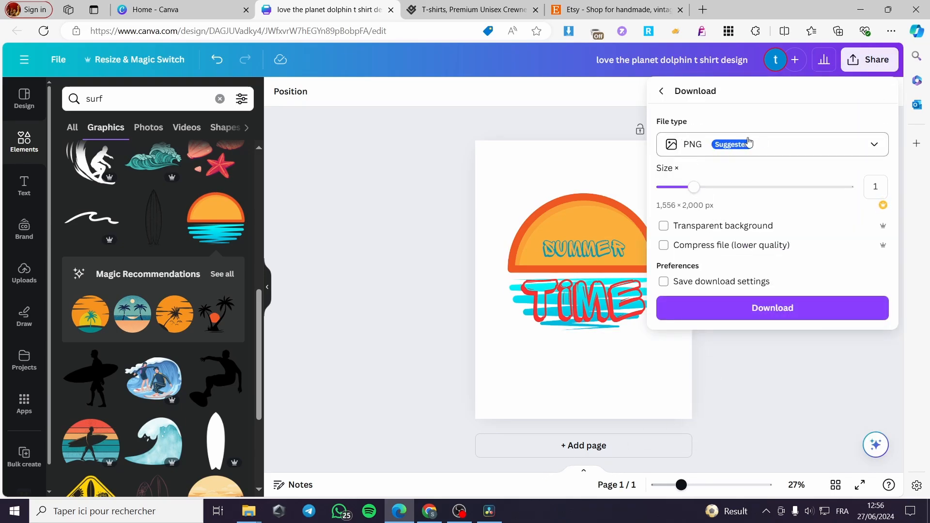
click(724, 229)
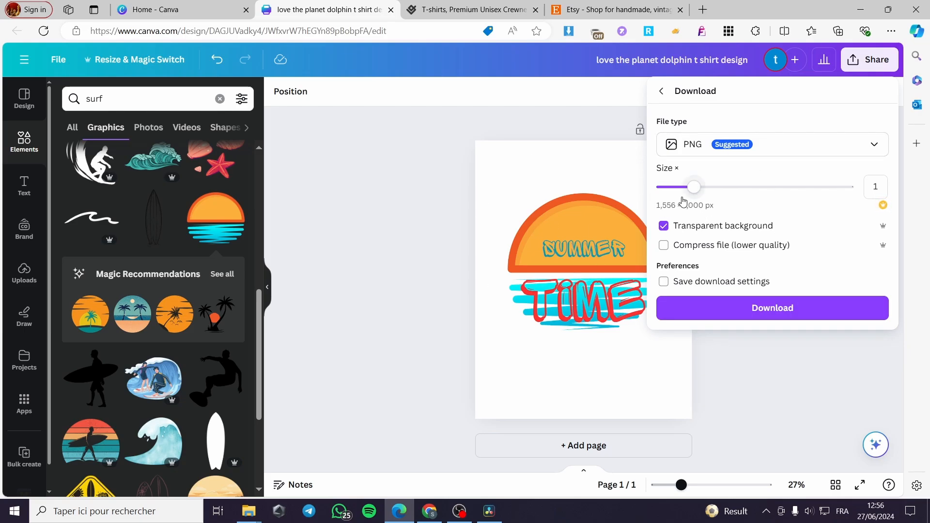
click(791, 311)
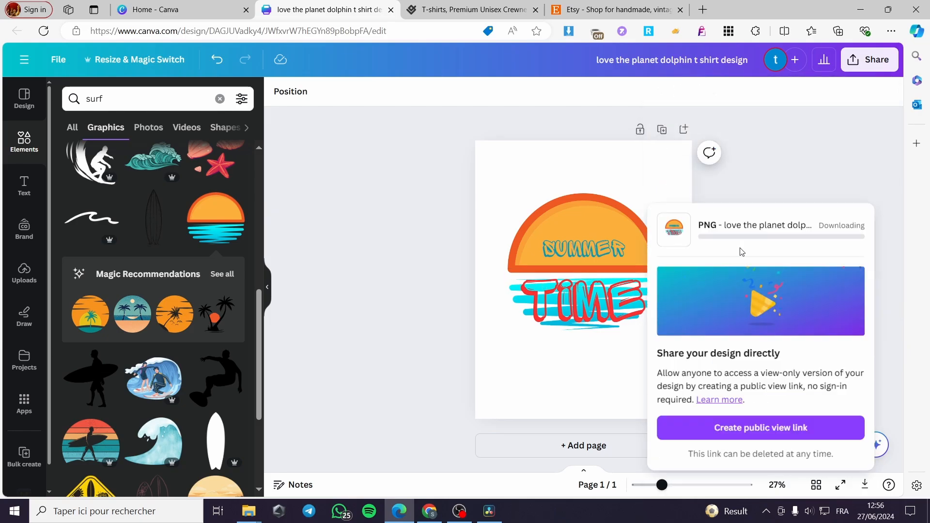
click(834, 153)
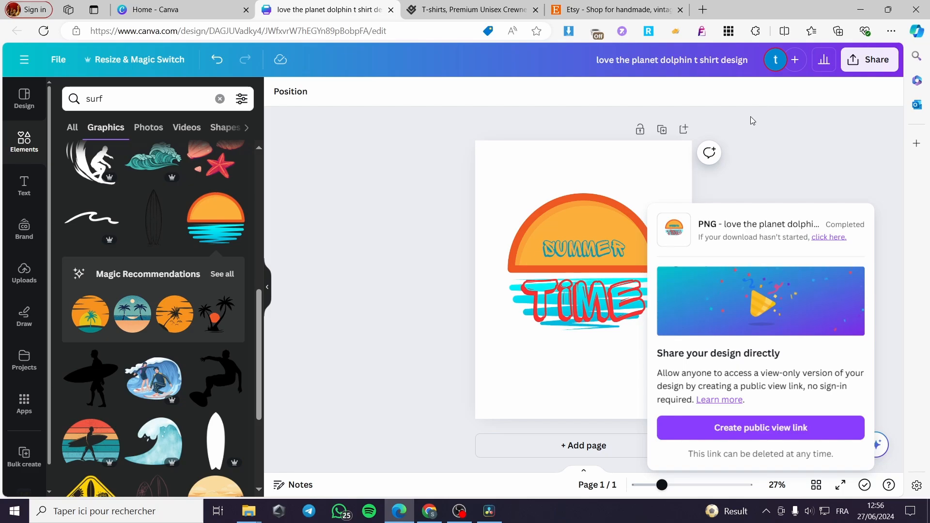
click(821, 240)
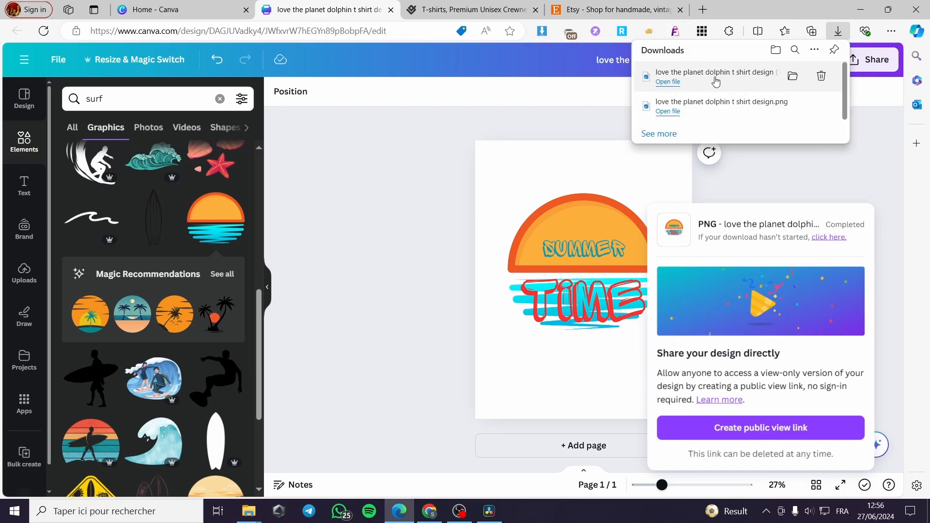
Step: Switch to Gelato, select the White variant and upload "love the planet dolphin t shirt design (1)" from the computer
click(459, 9)
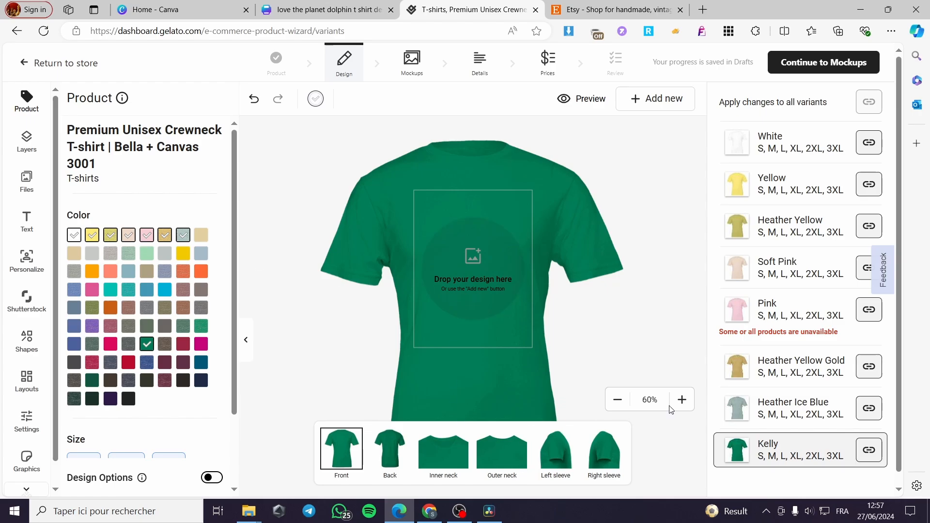
click(792, 134)
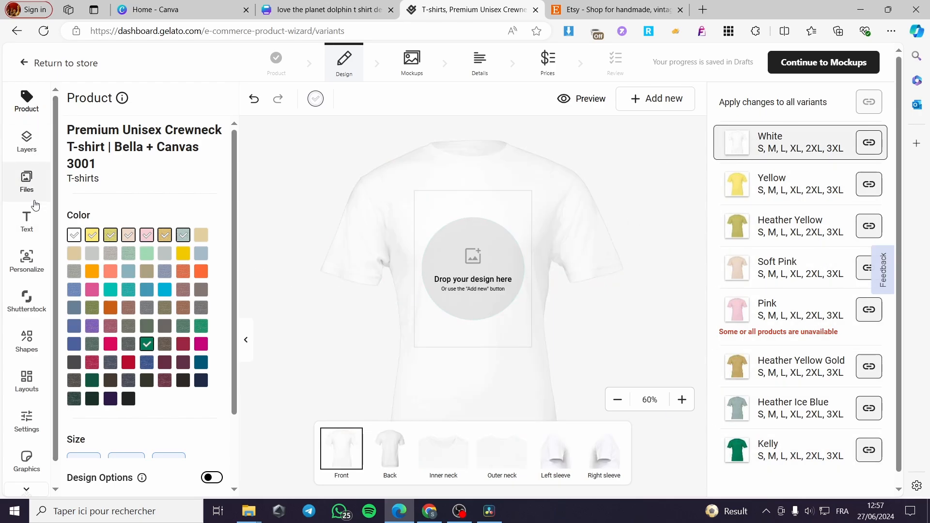
click(27, 182)
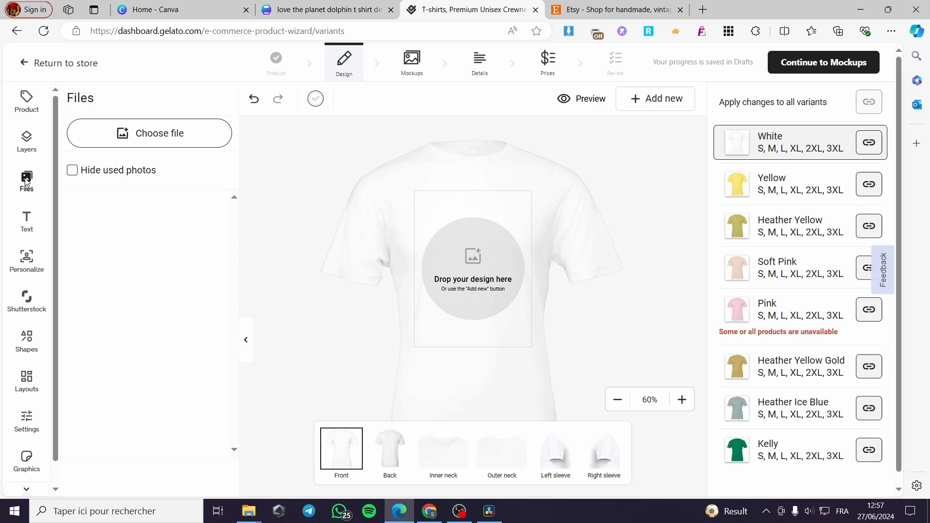
click(153, 134)
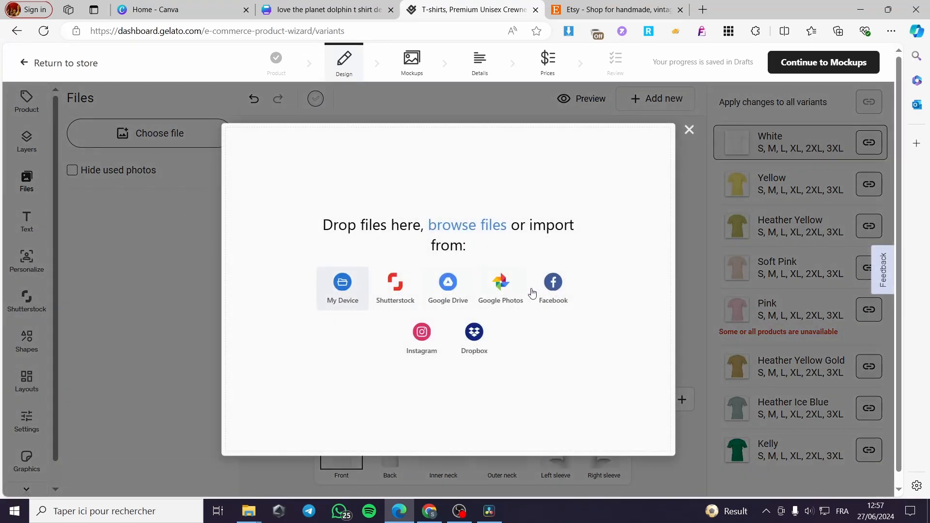
click(344, 291)
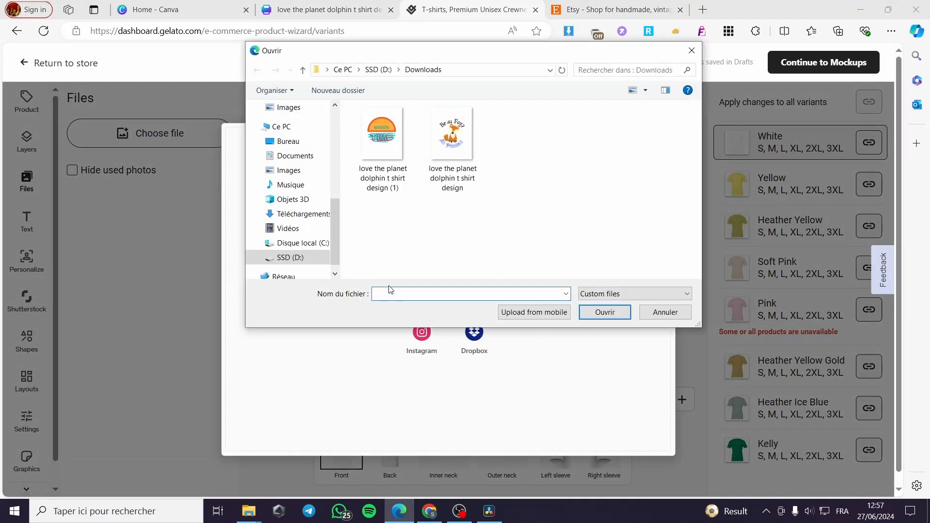
drag(461, 51, 417, 69)
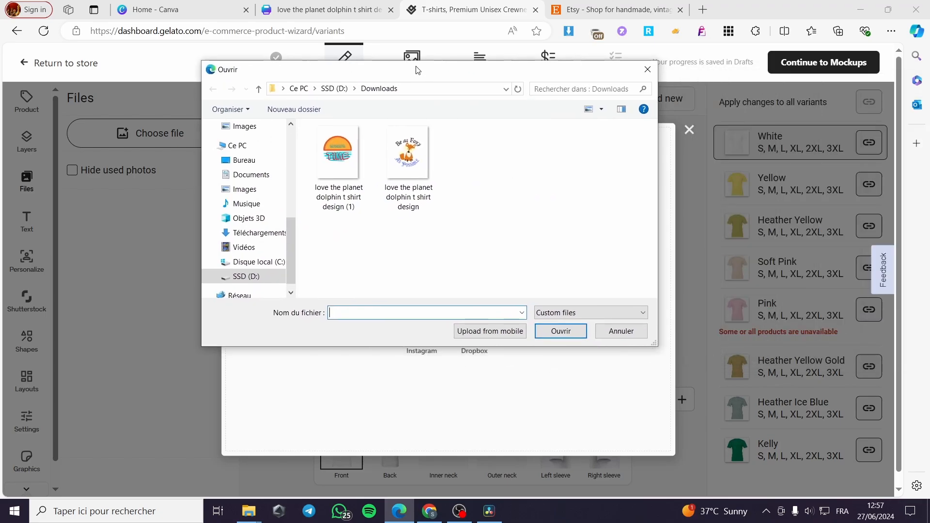
click(346, 179)
click(551, 337)
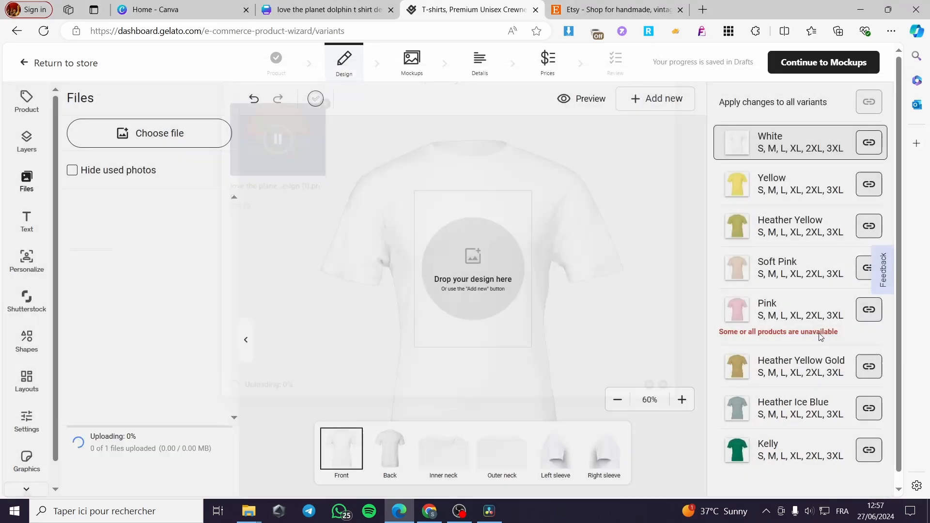
Step: Place the uploaded design on the front of the white T-shirt, enlarge it and centre it on the chest
click(91, 216)
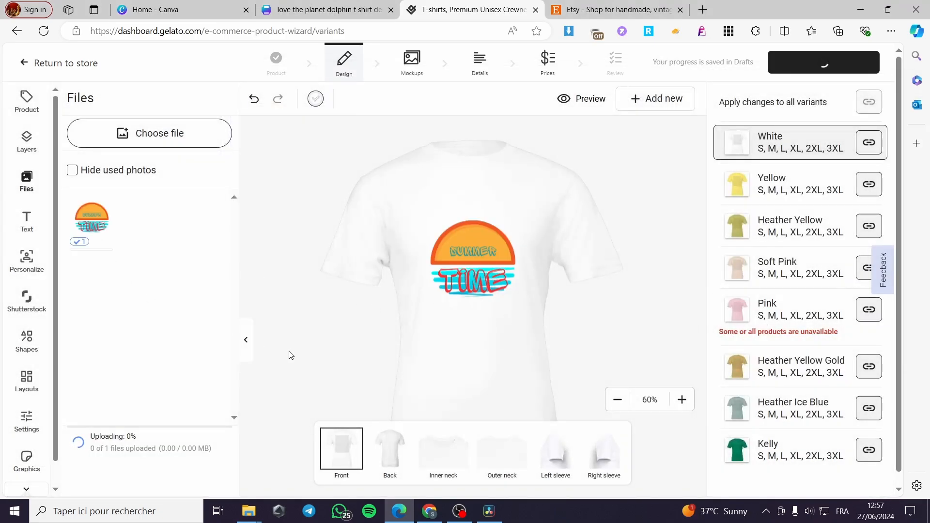
click(498, 301)
drag(535, 349, 508, 369)
click(648, 328)
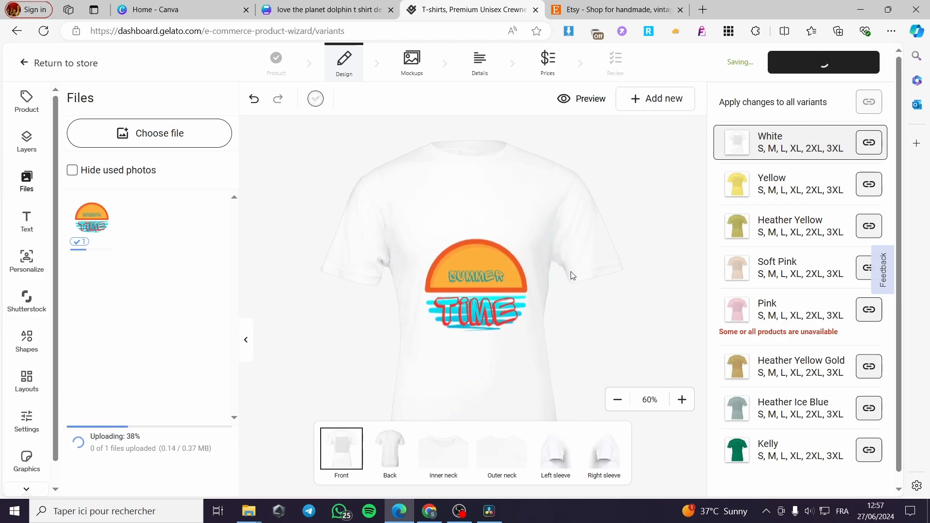
drag(478, 285, 477, 224)
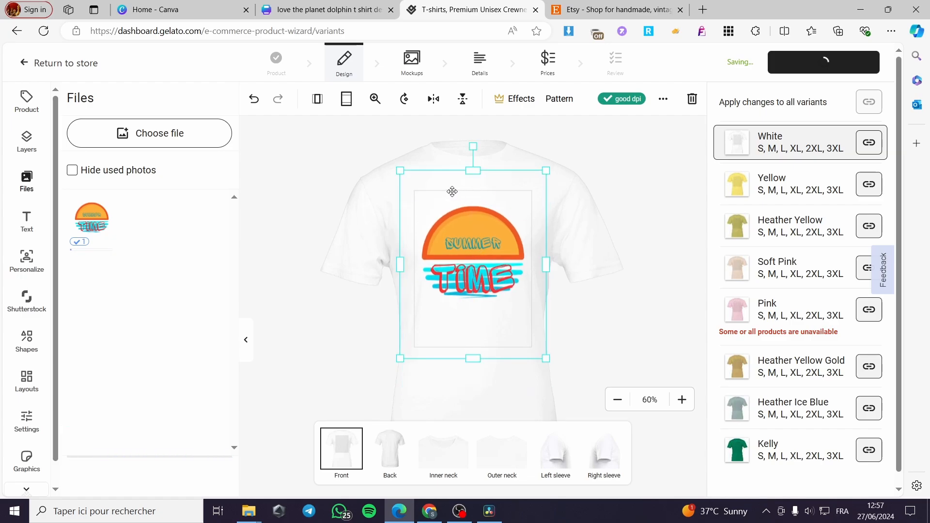
click(659, 252)
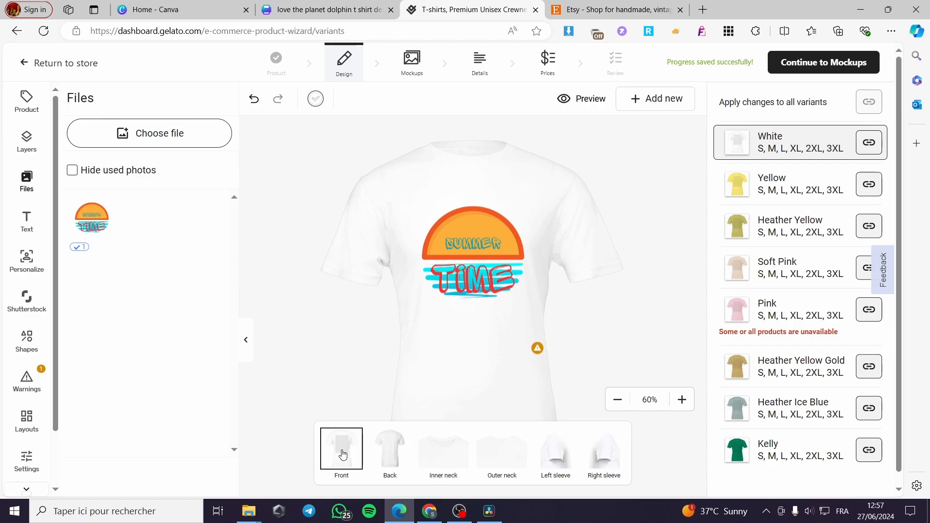
Step: Look through the other print areas, and add the uploaded design to the inner neck at an enlarged size
click(392, 453)
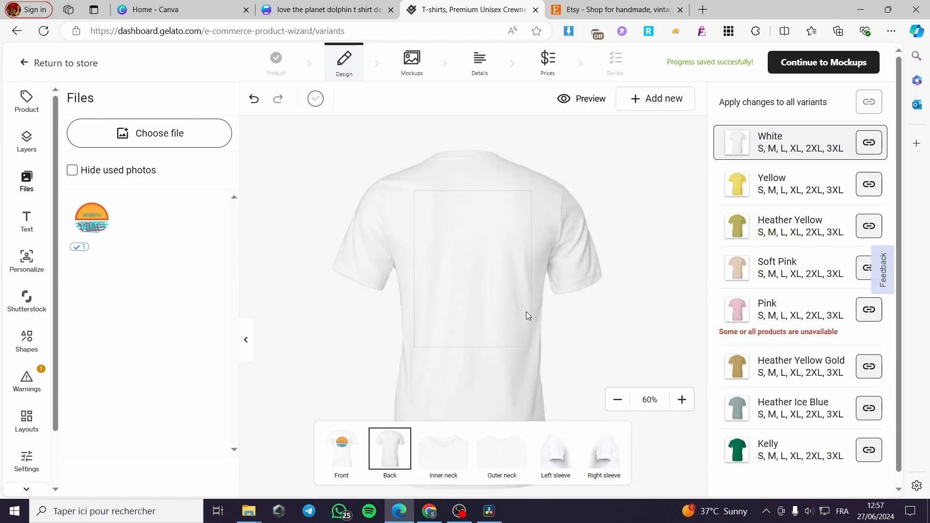
click(443, 450)
click(510, 465)
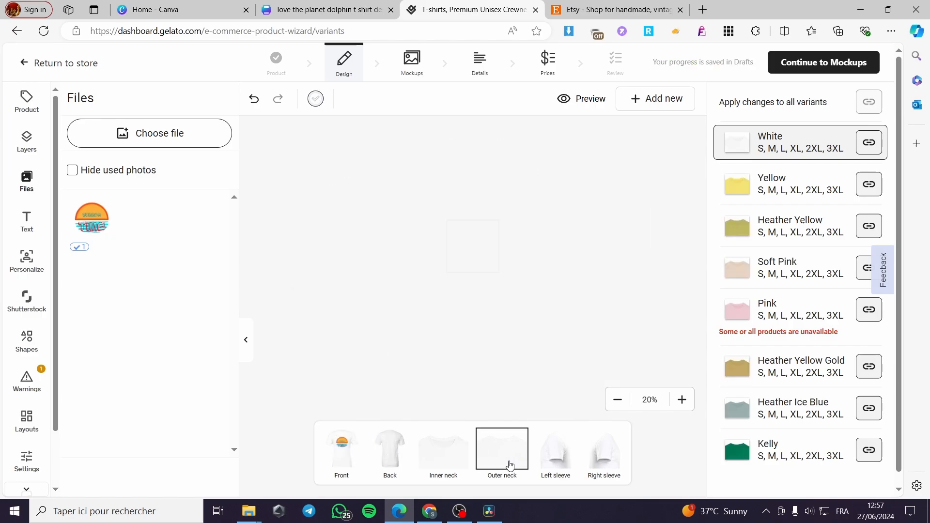
click(561, 461)
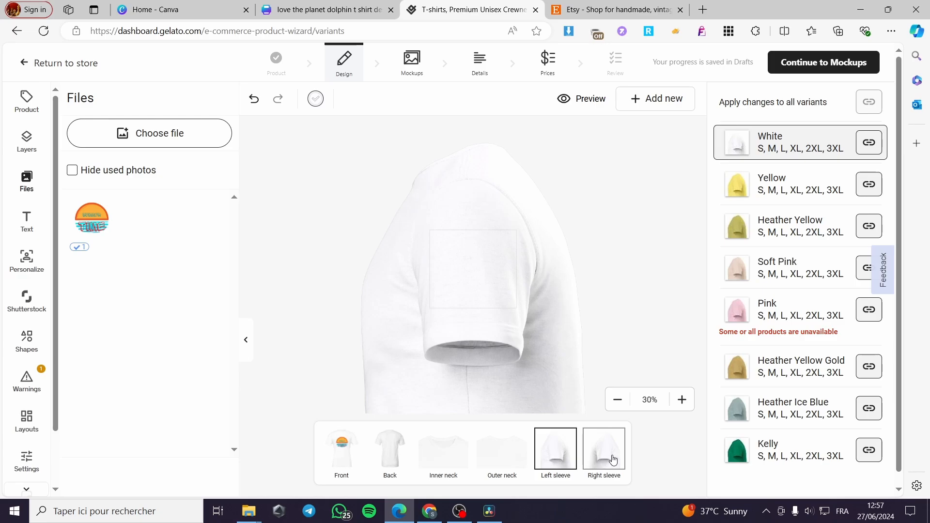
click(613, 459)
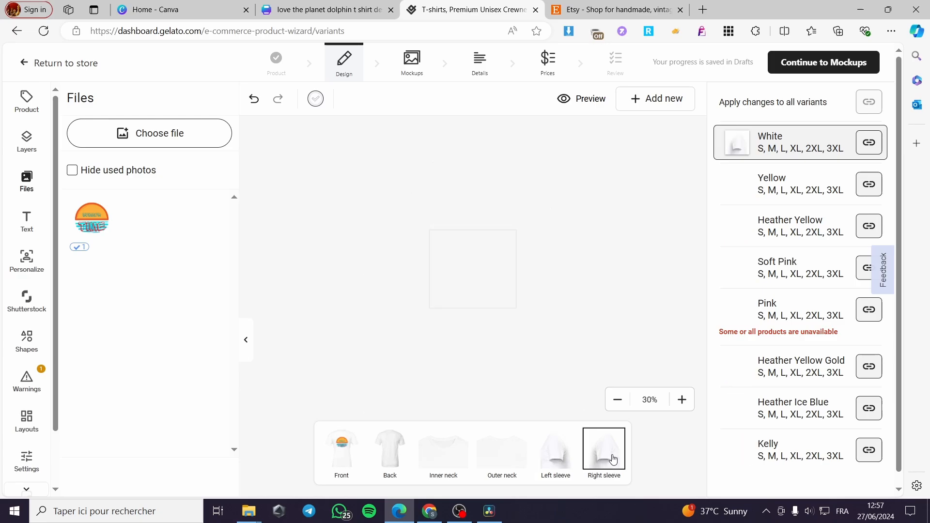
click(441, 450)
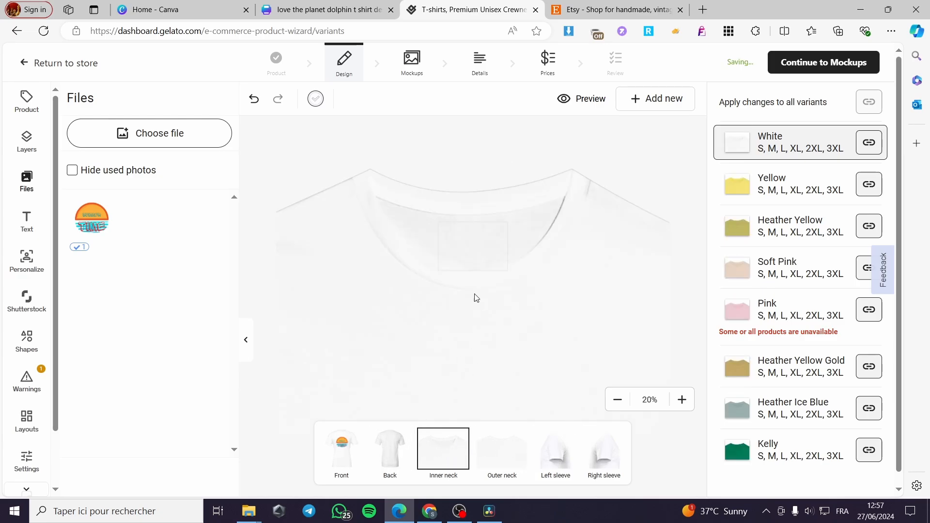
click(92, 217)
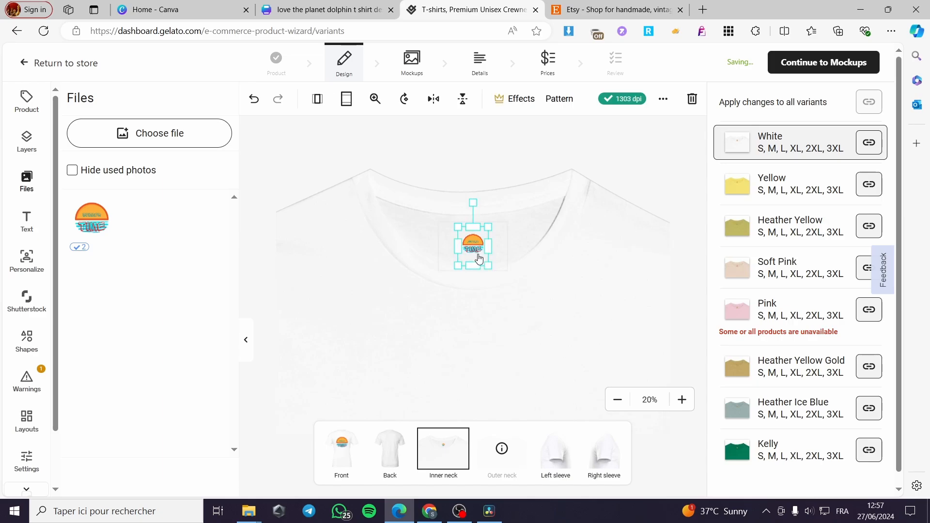
mouse_move(488, 265)
mouse_down()
mouse_move(505, 287)
mouse_move(474, 263)
mouse_up()
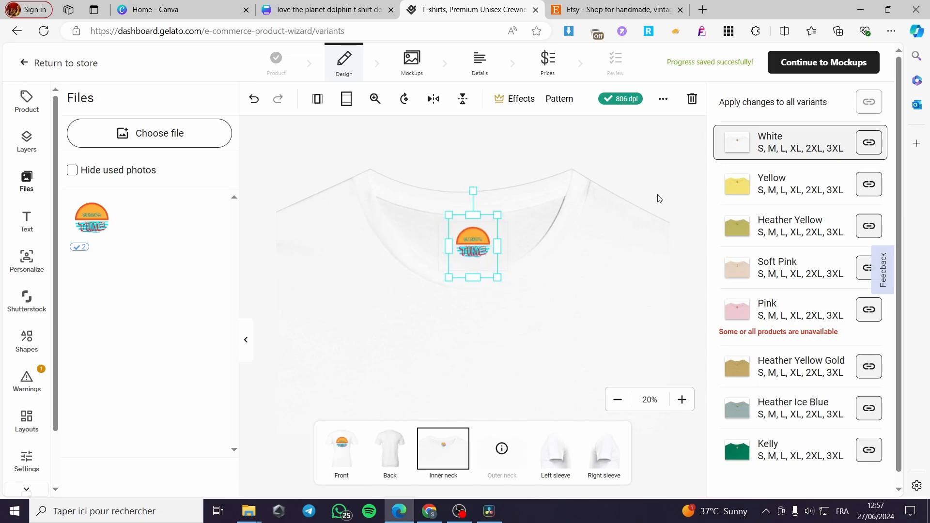
click(659, 163)
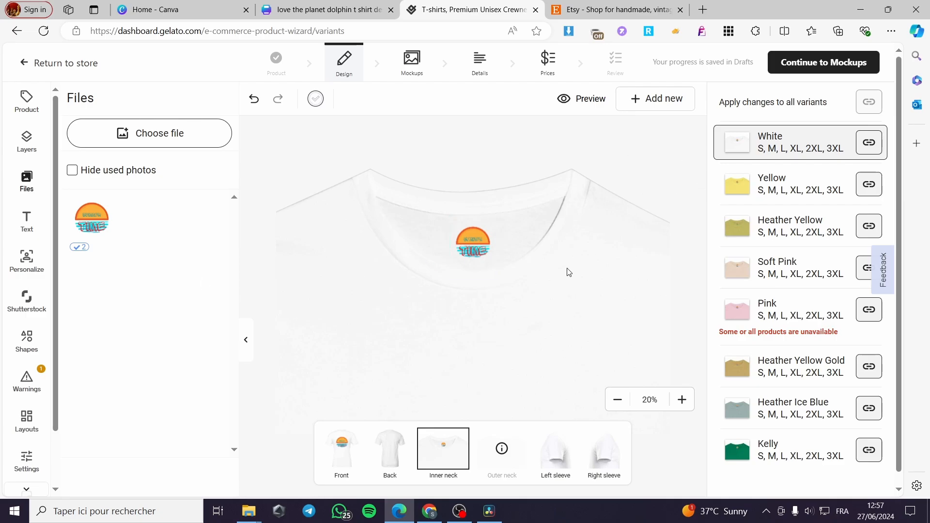
Step: Add the uploaded design to the left sleeve, enlarge it to about 80 mm wide and centre it in the print area
click(565, 462)
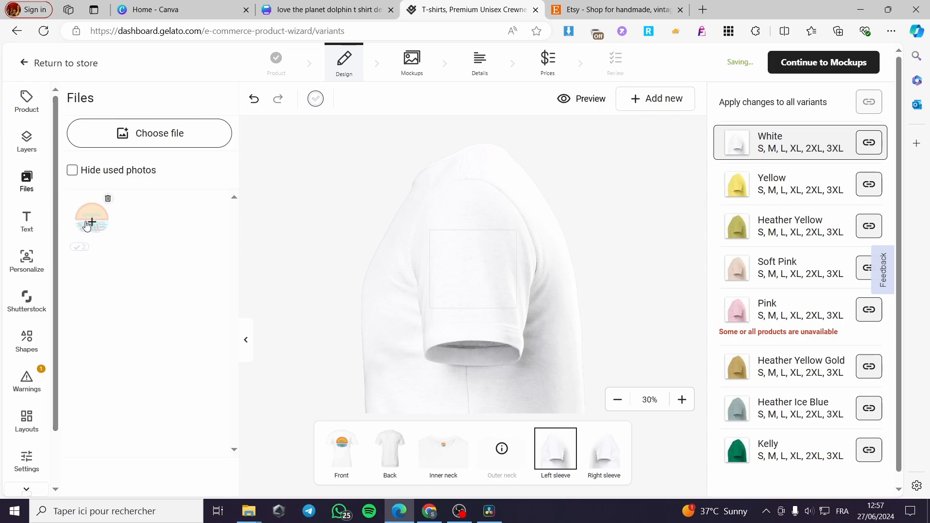
click(88, 226)
click(471, 284)
drag(501, 307, 510, 326)
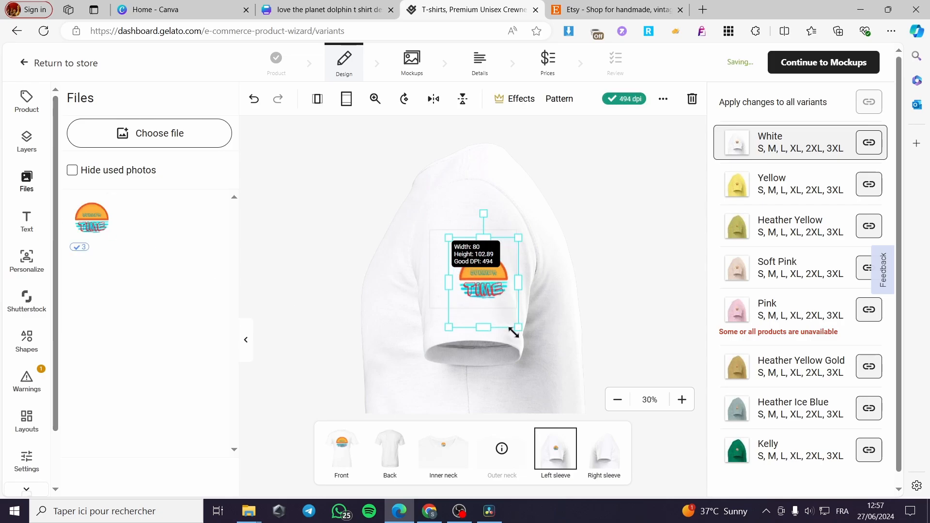
drag(468, 289, 473, 275)
click(632, 203)
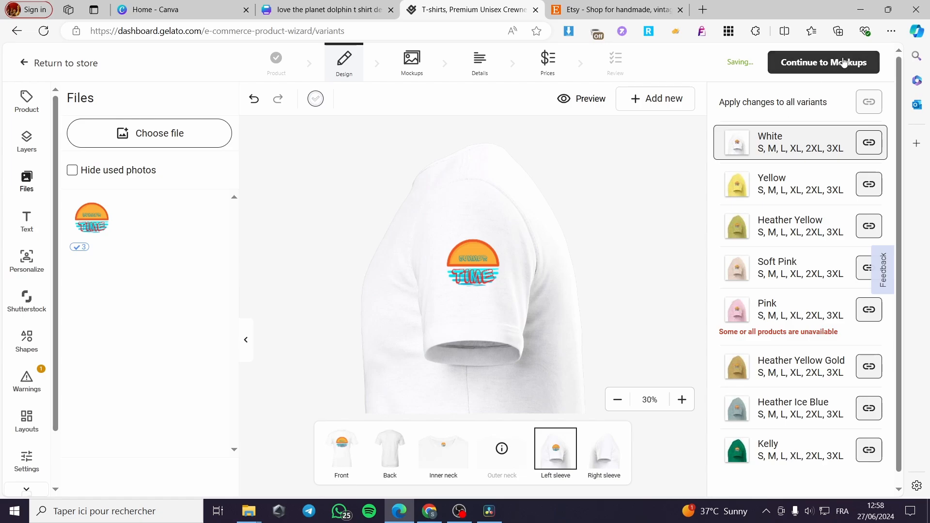
Step: Continue to the mockups and add the inner neck, printed left sleeve and male model front views, leaving the plain back view out
click(813, 62)
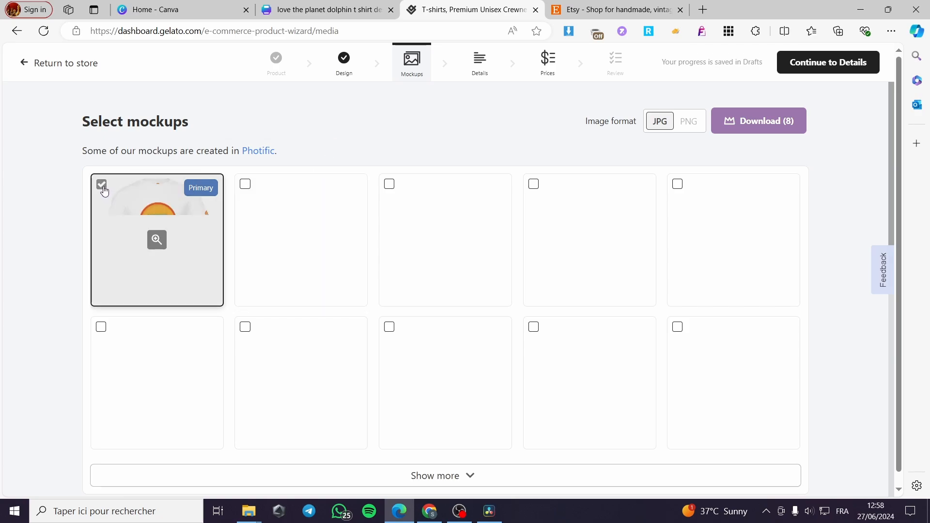
click(245, 184)
click(390, 184)
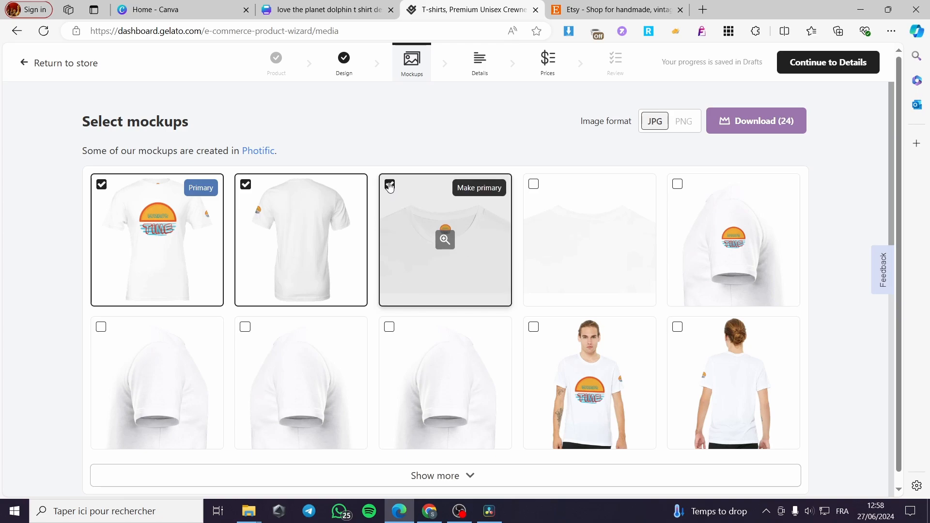
click(677, 184)
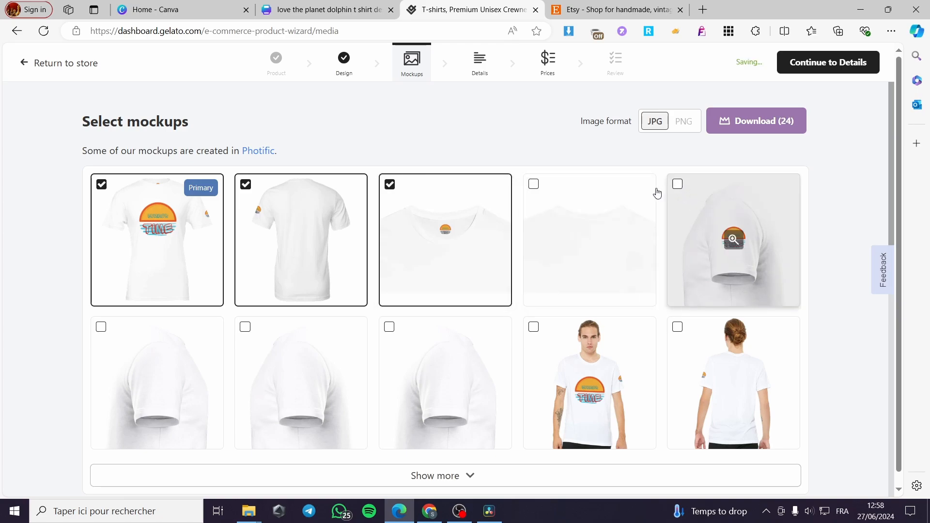
click(245, 184)
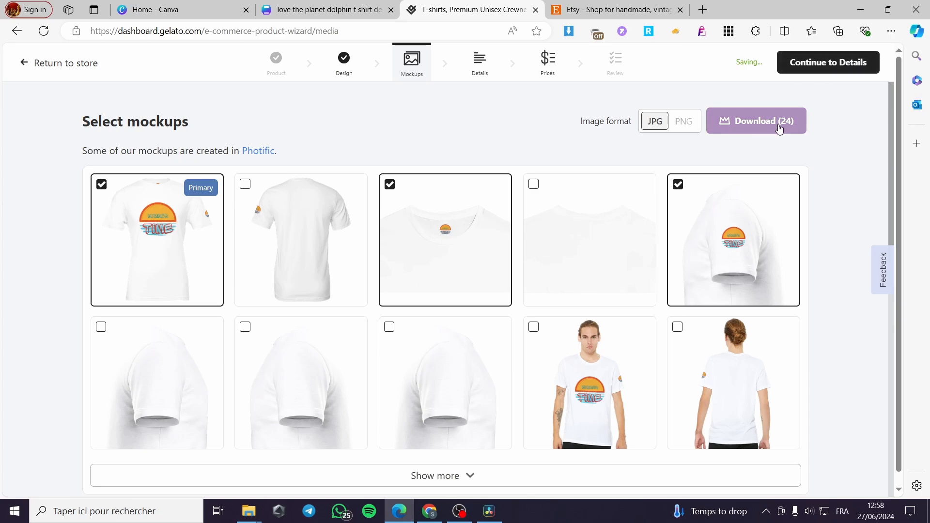
click(529, 330)
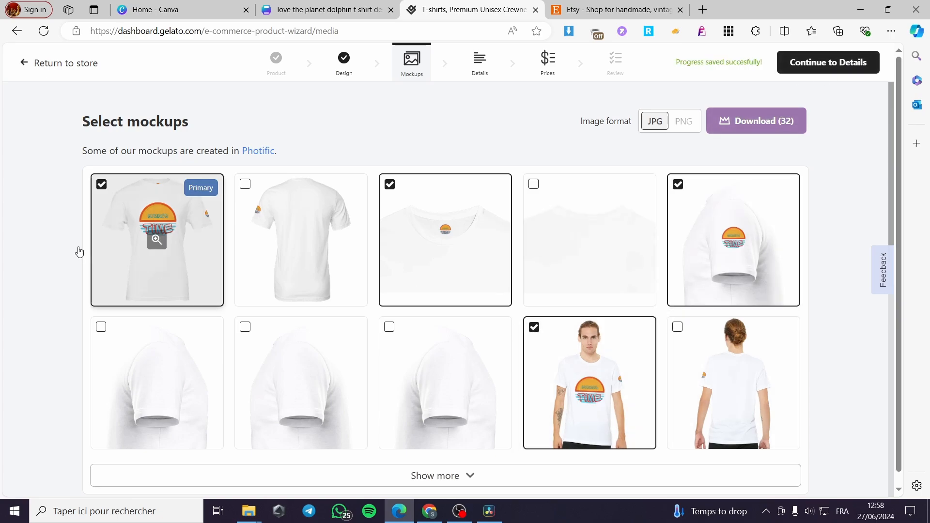
Step: Continue to the product details and add the tags logo, template and art
click(824, 66)
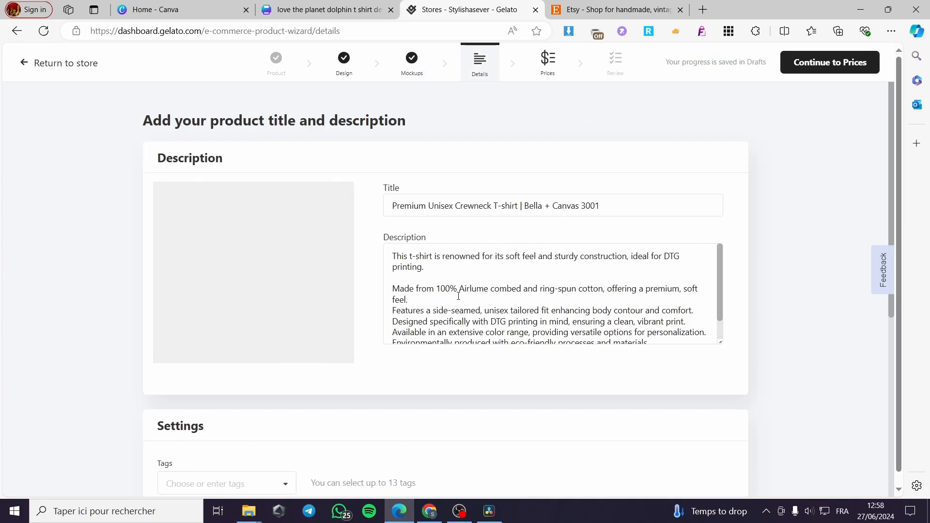
scroll(458, 296, down, 5)
click(271, 311)
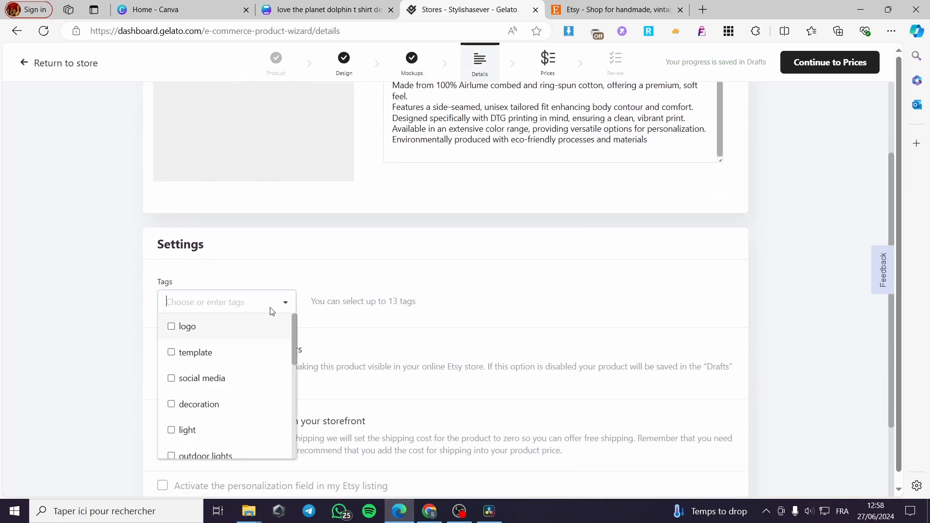
click(169, 328)
click(171, 353)
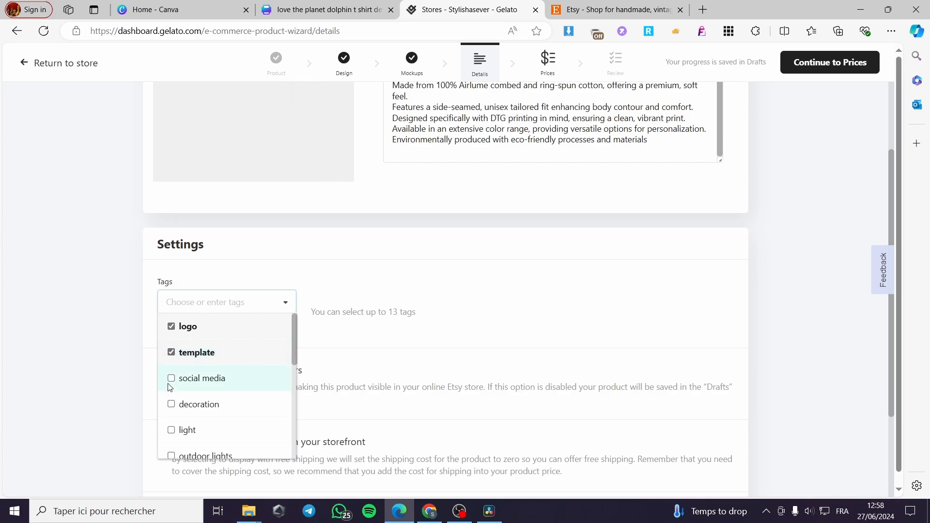
scroll(175, 409, down, 2)
scroll(175, 410, down, 4)
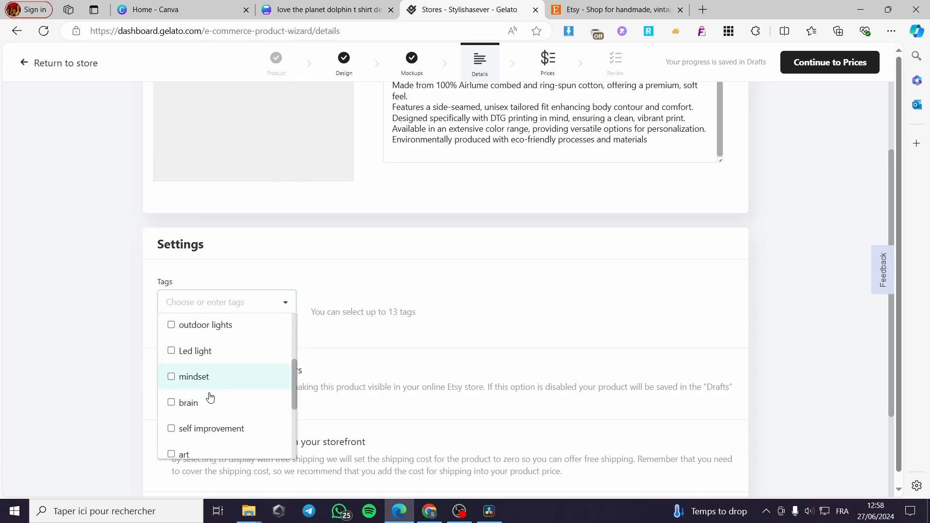
click(178, 412)
Step: Add the tags digital, beach, blue and summer to the product
scroll(186, 417, down, 2)
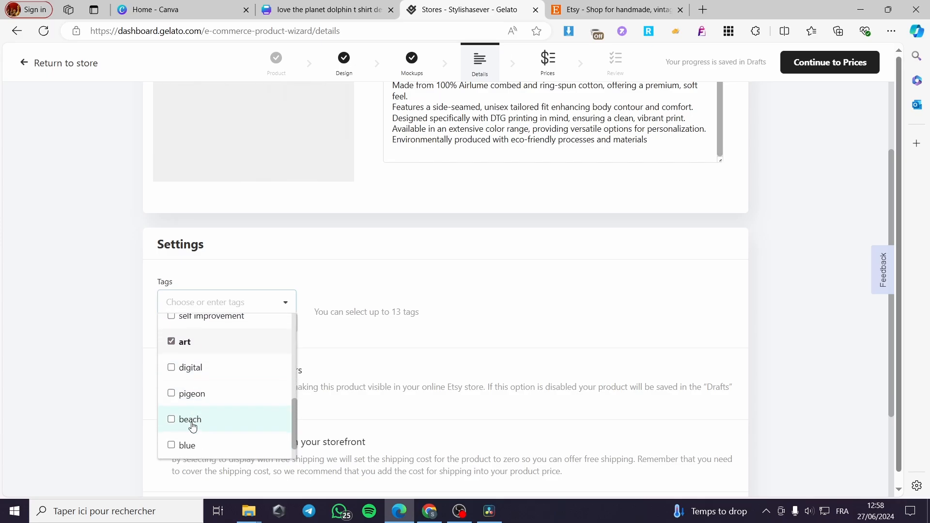
click(175, 368)
click(172, 419)
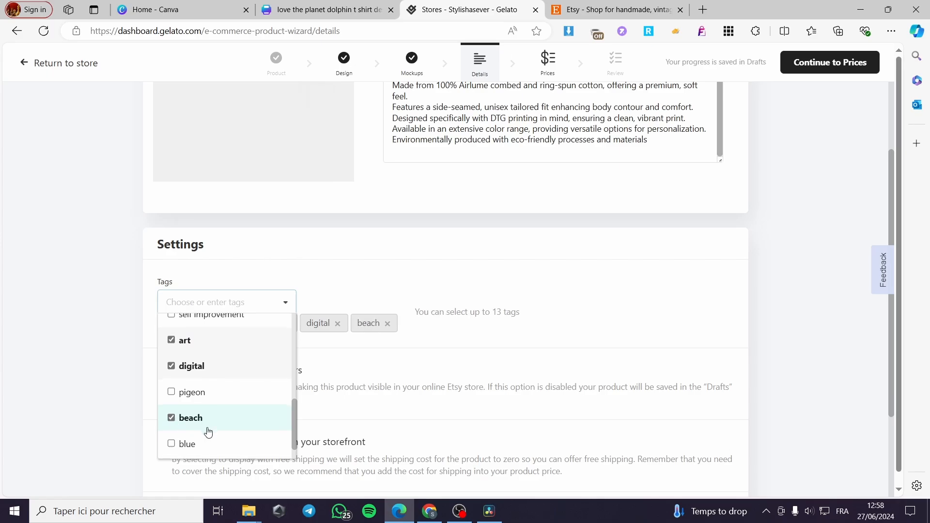
scroll(194, 426, down, 1)
click(171, 419)
click(195, 448)
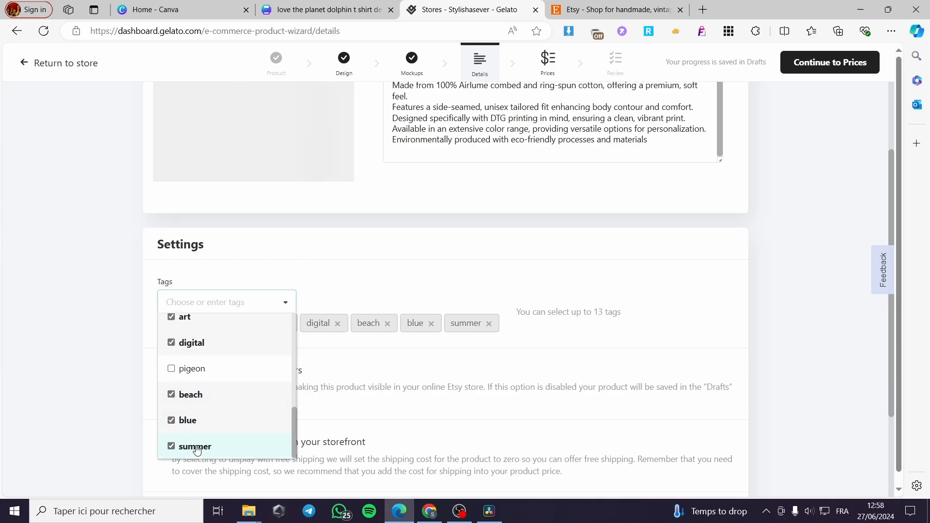
click(618, 274)
Step: Enable showing the product to store visitors, leave free shipping off, and check the title and description
scroll(533, 339, down, 2)
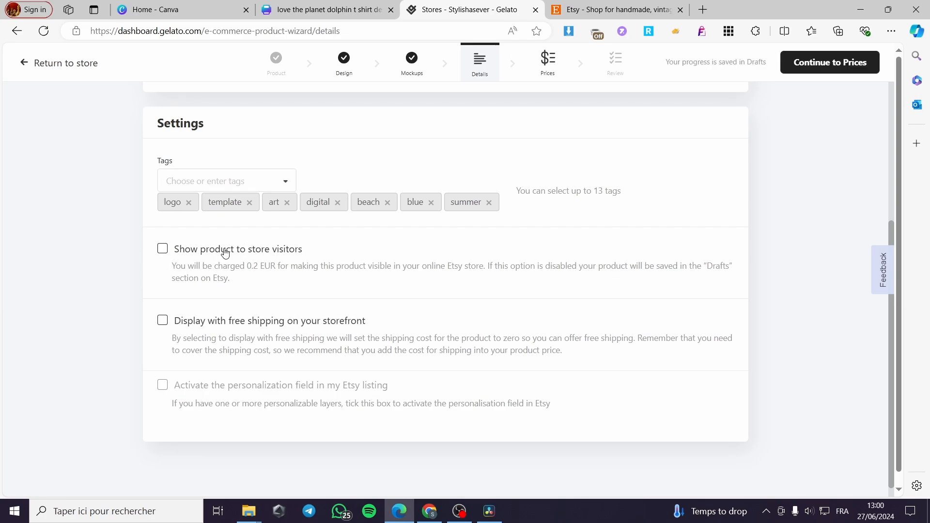
click(162, 248)
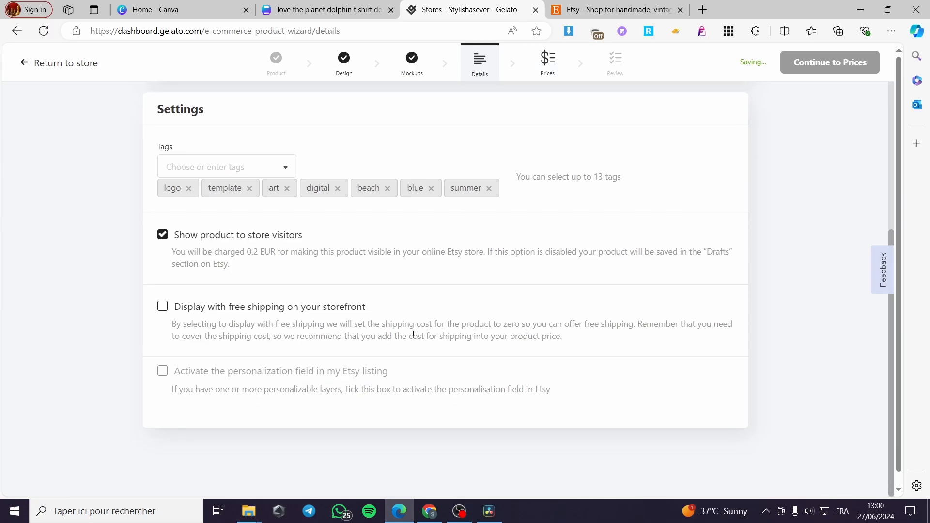
scroll(533, 291, up, 8)
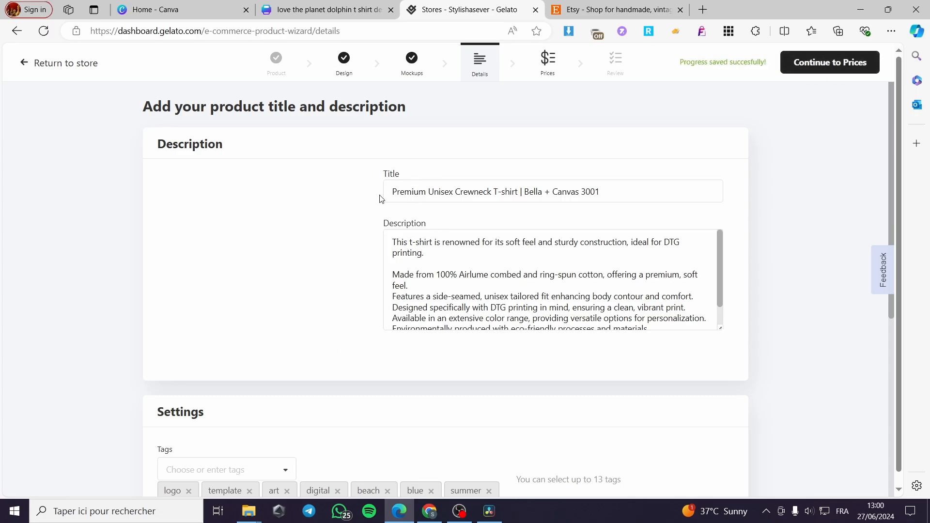
Step: Continue to the prices and look through the variants' retail prices, product costs, shipping costs and estimated profits
click(846, 63)
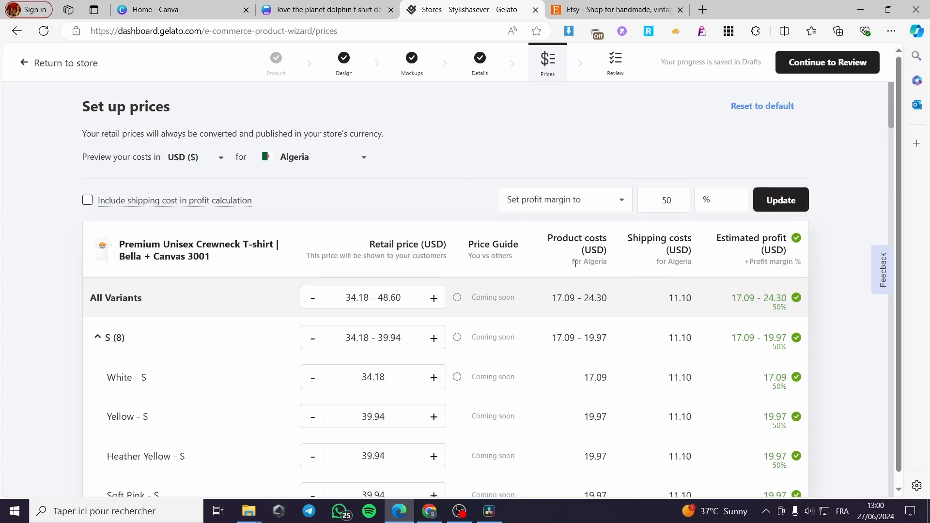
scroll(432, 263, down, 3)
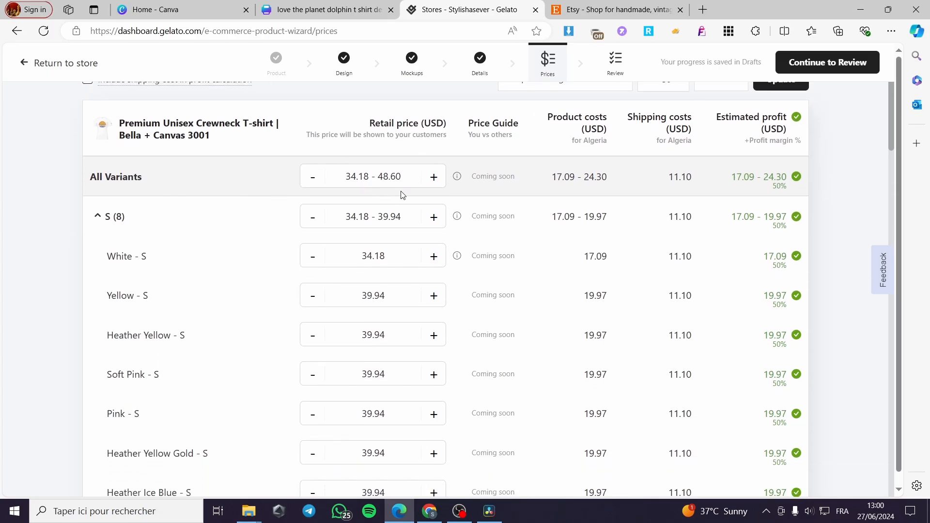
scroll(423, 199, down, 4)
scroll(380, 357, up, 7)
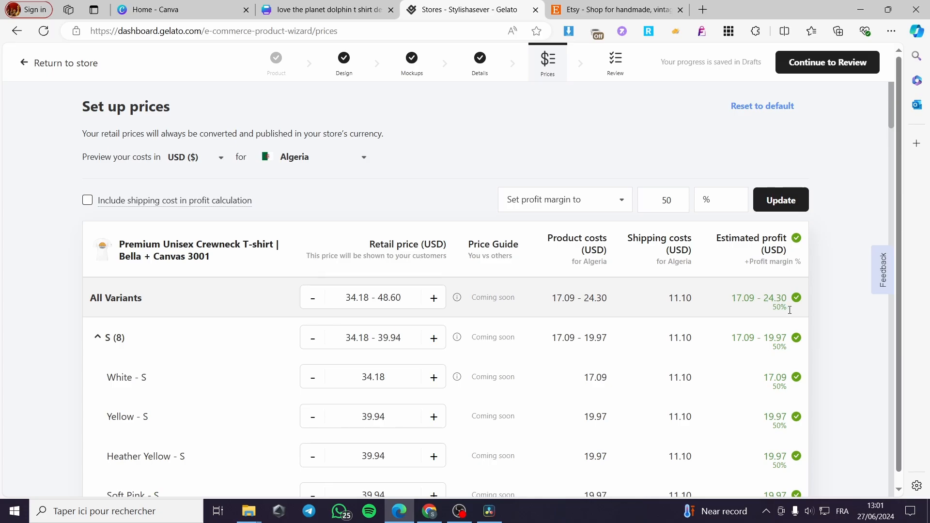
scroll(376, 342, down, 3)
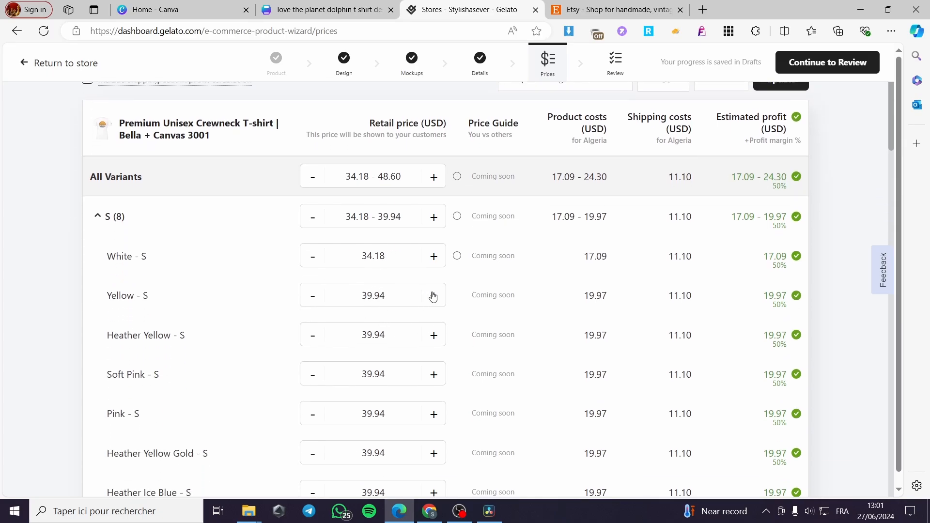
Step: Try raising the Yellow - S retail price by one increment, lower it back, and look over the other variants' prices
click(433, 296)
click(315, 301)
scroll(613, 397, down, 3)
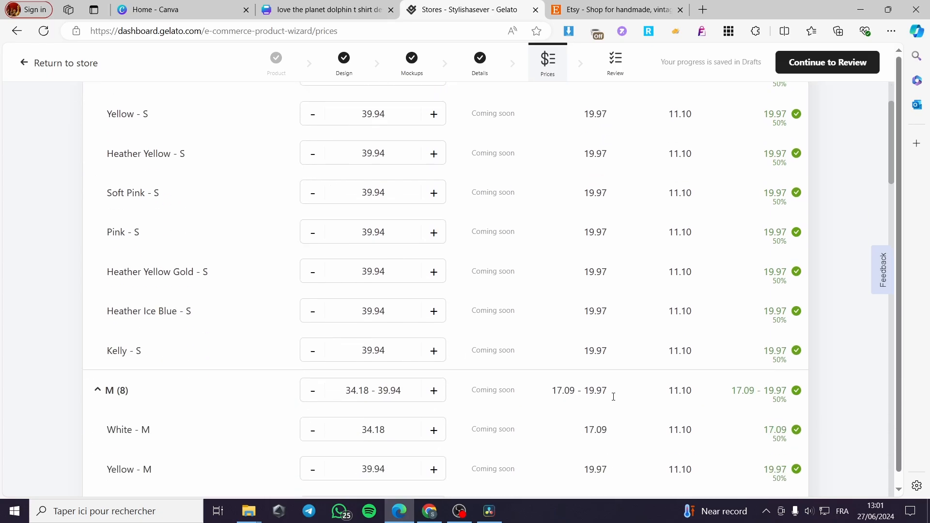
scroll(613, 396, up, 10)
Step: Continue to the review, check the summary of variants, and publish the T-shirt to the store
click(828, 62)
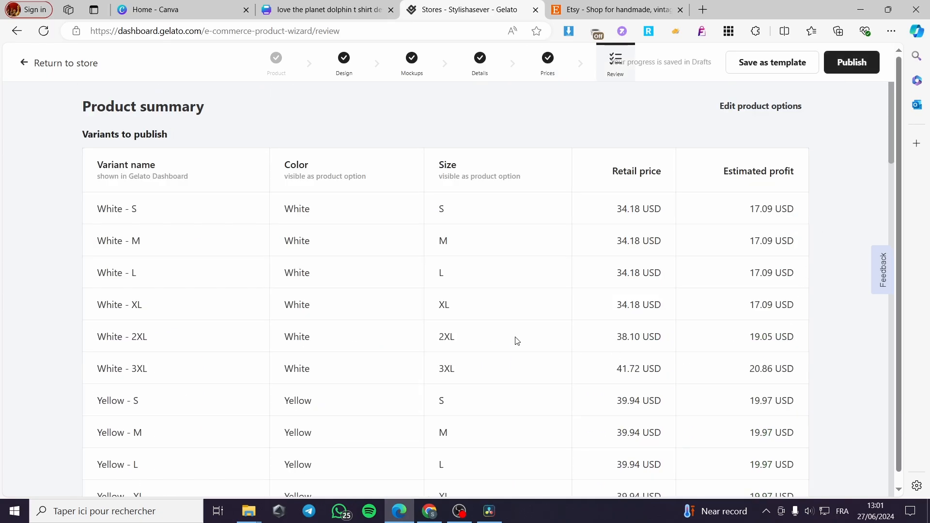
scroll(517, 340, down, 20)
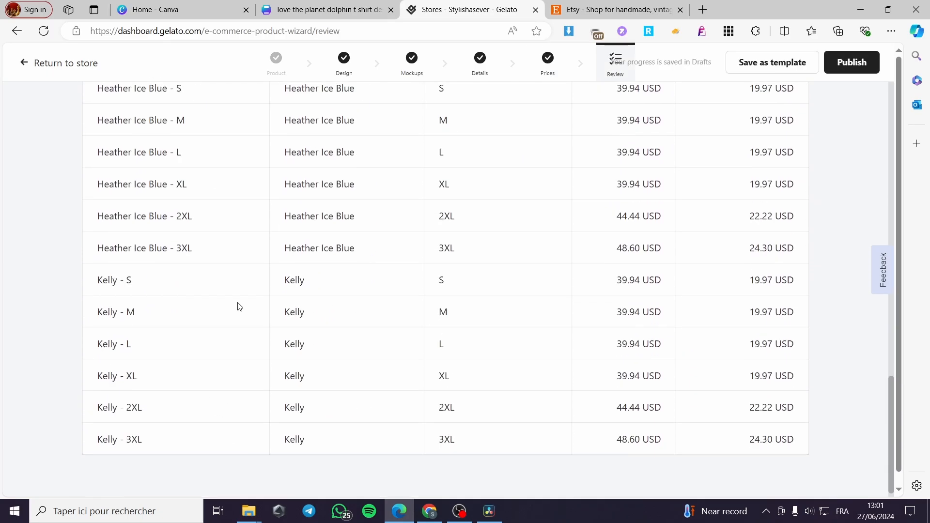
scroll(527, 355, up, 20)
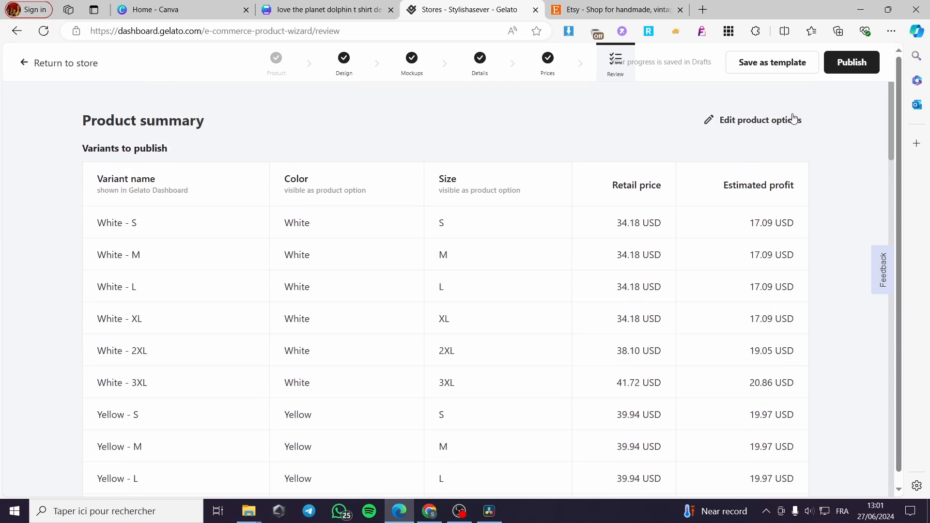
click(852, 62)
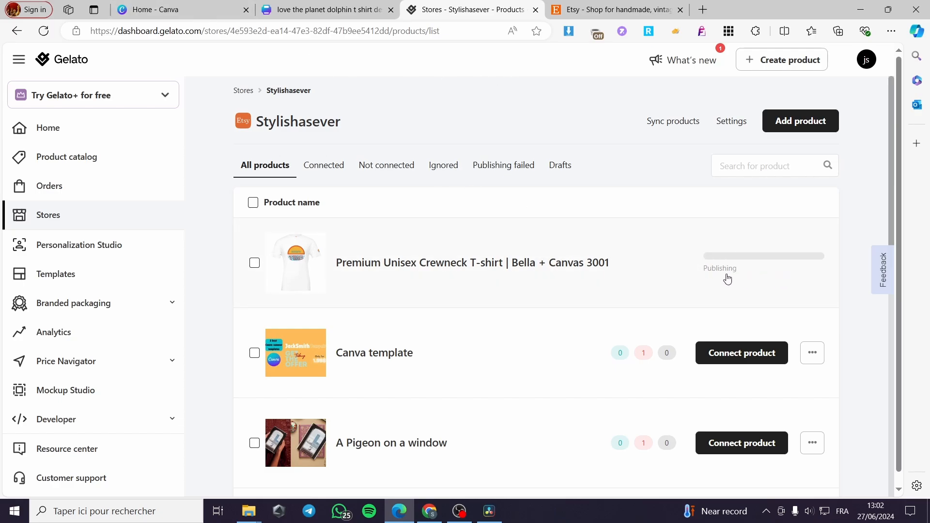
Step: Look through the store's product list and open the published crewneck T-shirt for editing
scroll(668, 280, down, 4)
scroll(361, 363, down, 7)
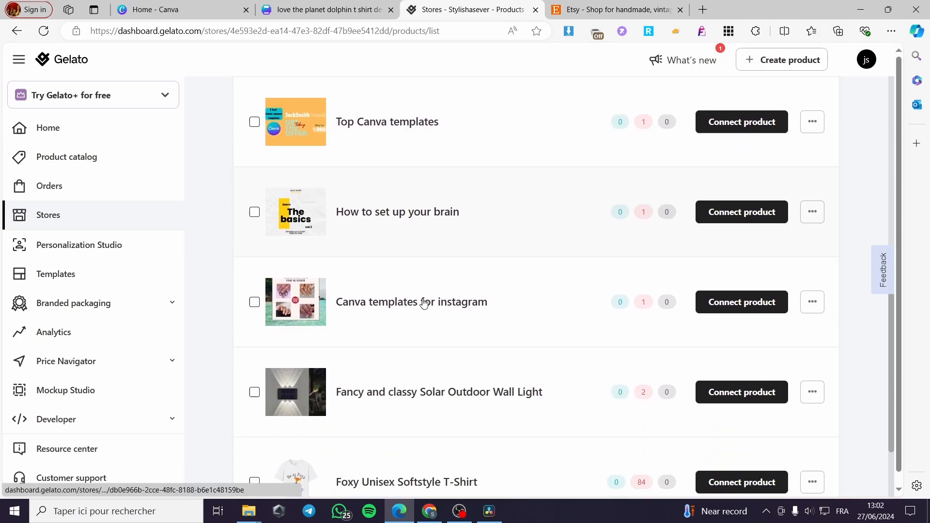
scroll(376, 363, up, 11)
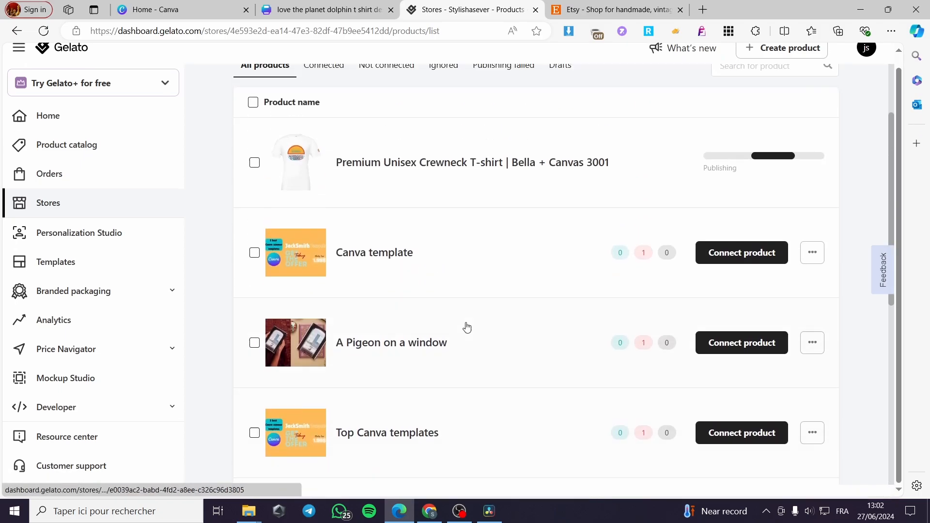
scroll(457, 300, down, 3)
scroll(460, 328, down, 4)
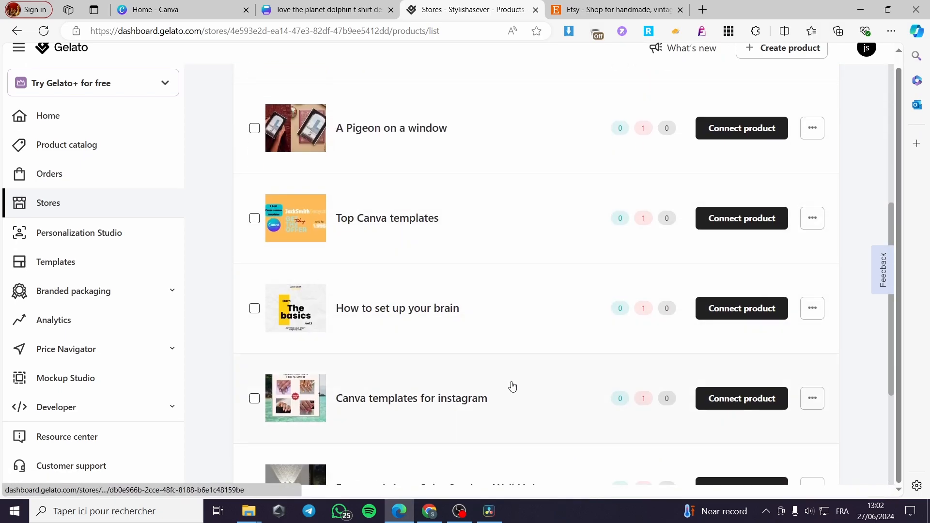
scroll(511, 386, down, 1)
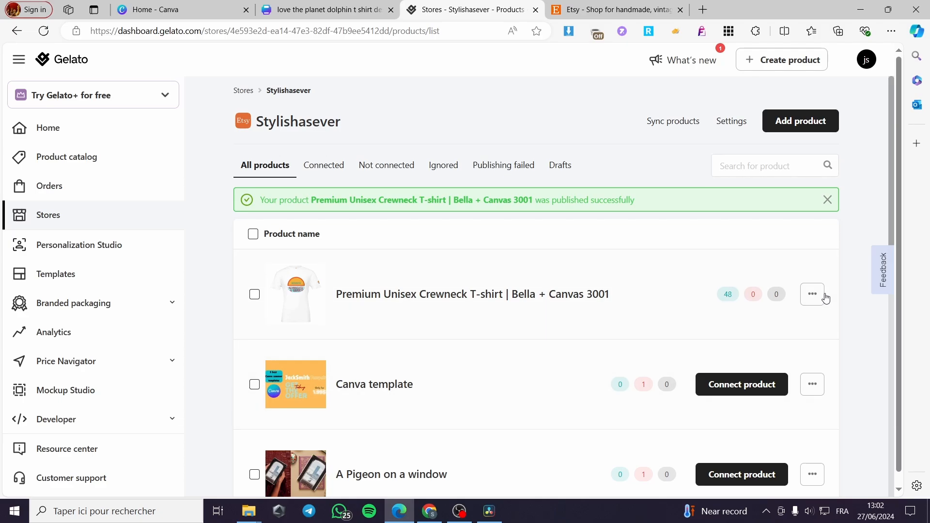
click(823, 296)
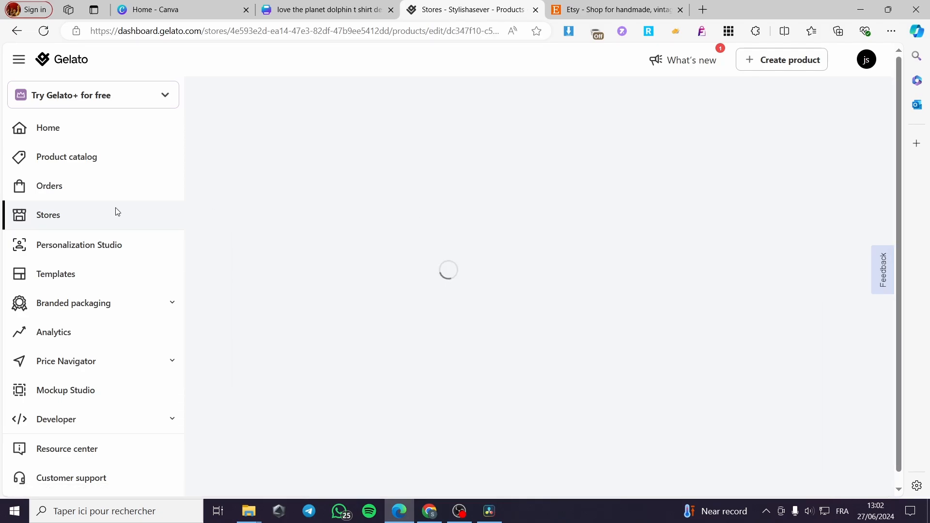
Step: Switch to Etsy, open the Stylishasever shop from the account's profile, and look through its items
click(643, 4)
click(770, 66)
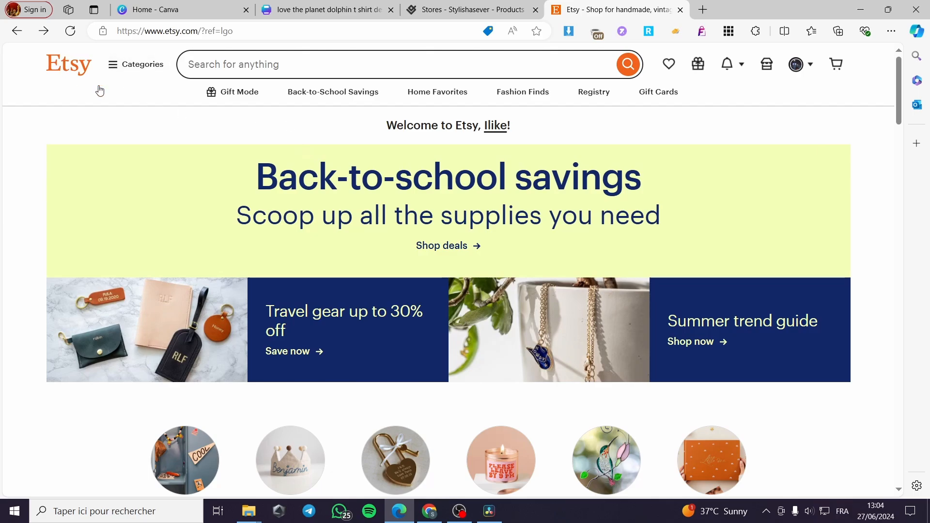
click(495, 136)
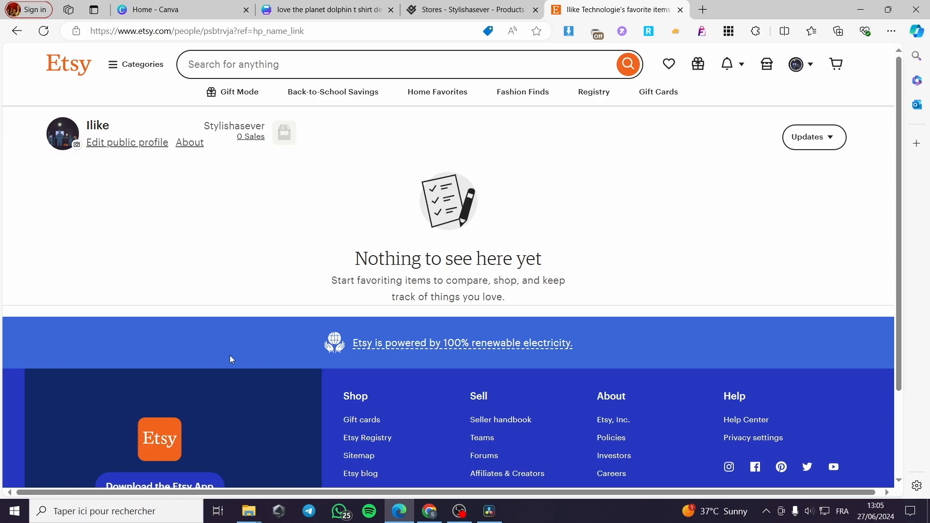
click(237, 132)
scroll(446, 214, down, 1)
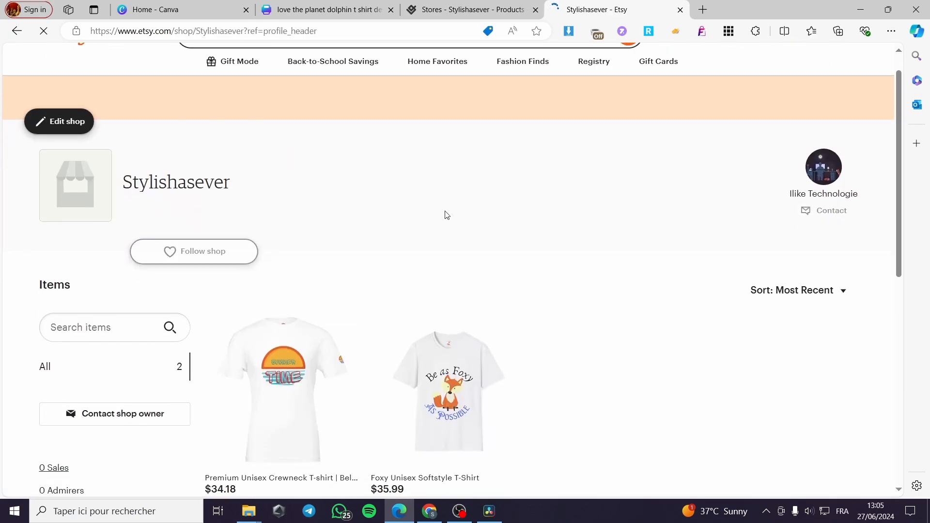
scroll(446, 215, down, 3)
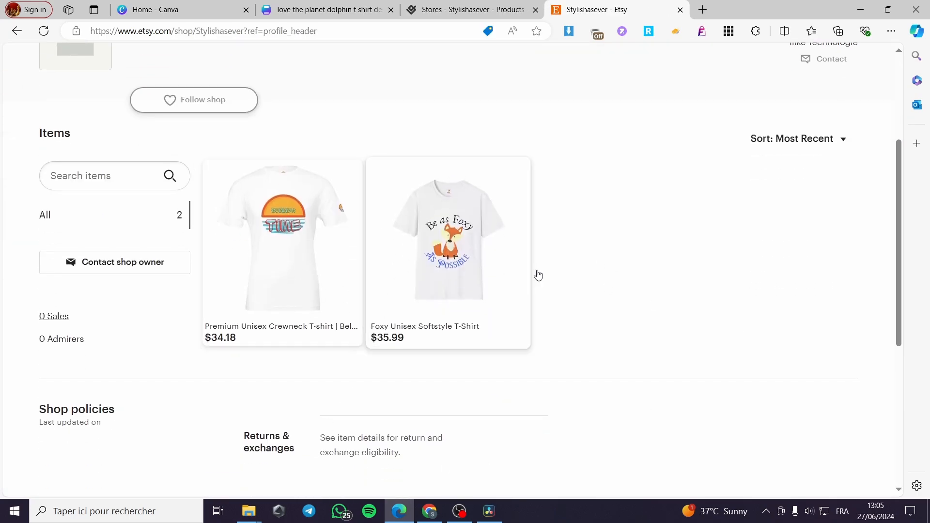
scroll(602, 245, up, 4)
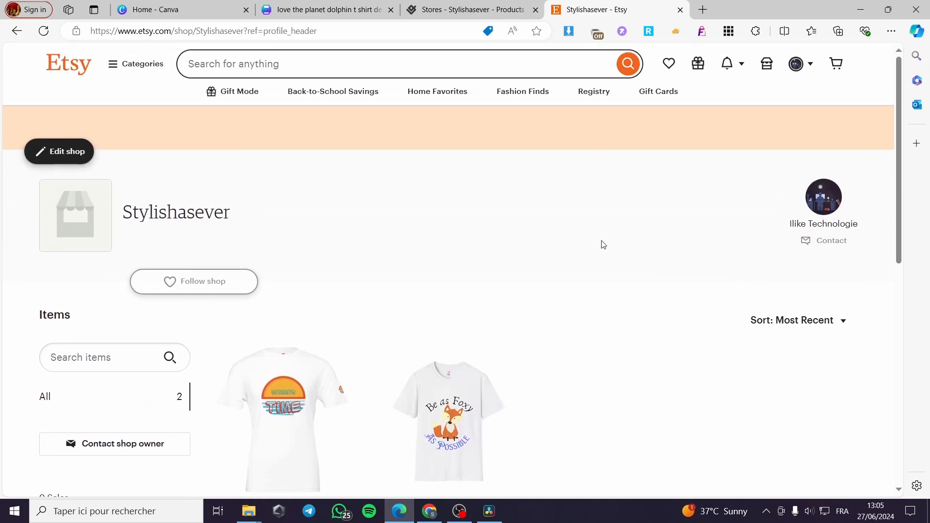
scroll(332, 290, down, 2)
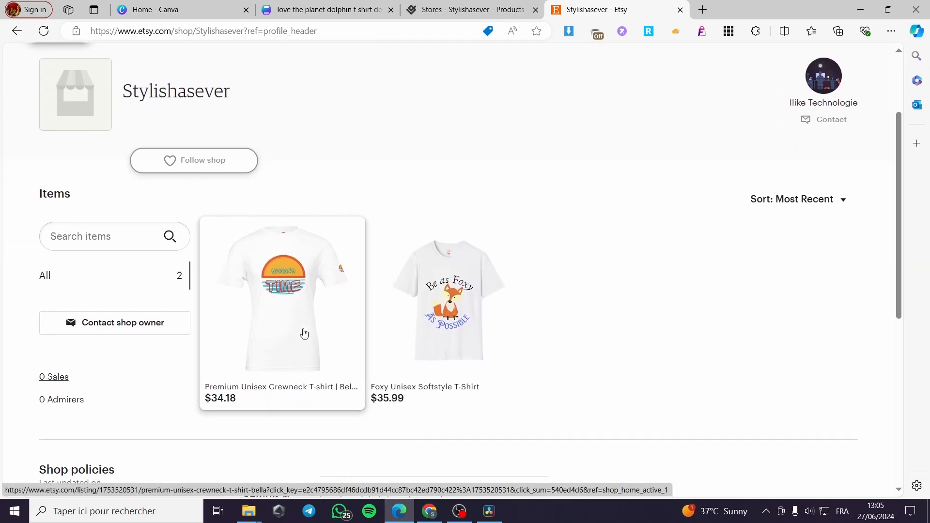
Step: Open the premium crewneck T-shirt's listing, reload it, and return to the shop page to look over its items
click(281, 332)
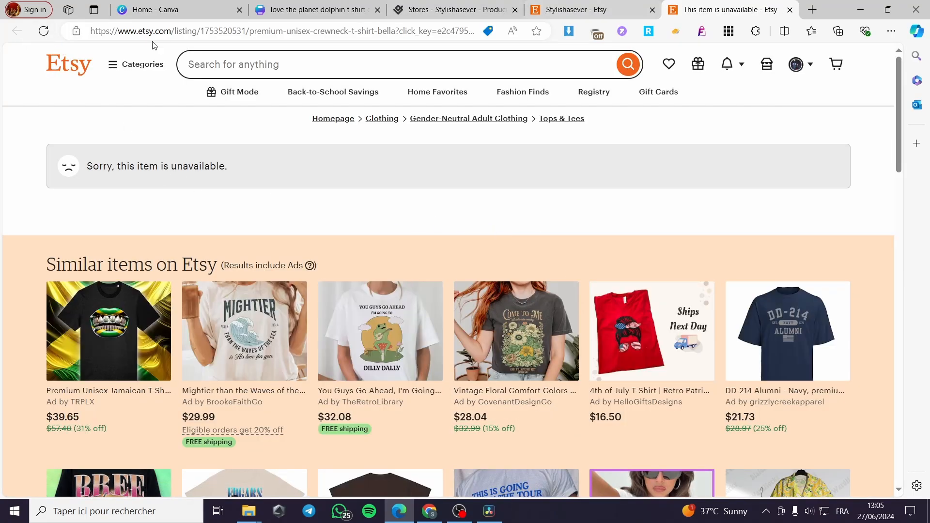
click(43, 31)
click(581, 10)
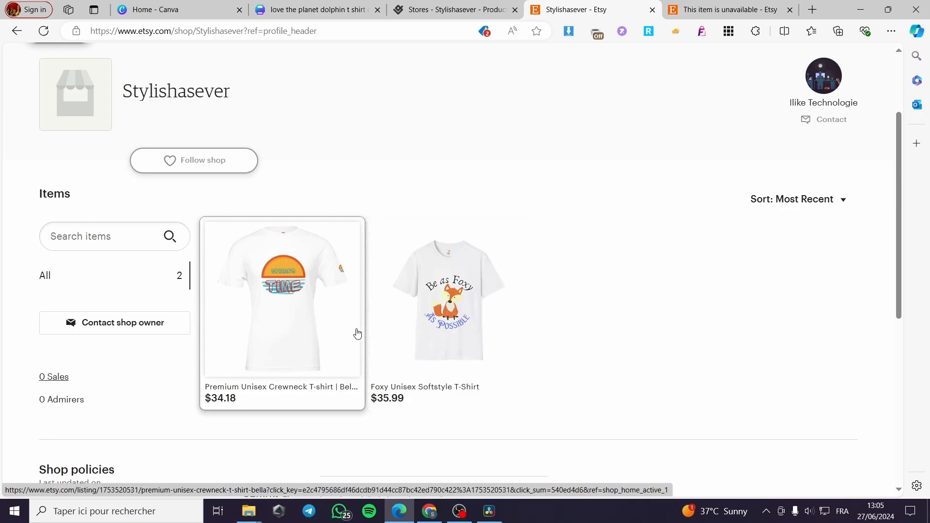
scroll(357, 333, down, 5)
scroll(422, 321, up, 4)
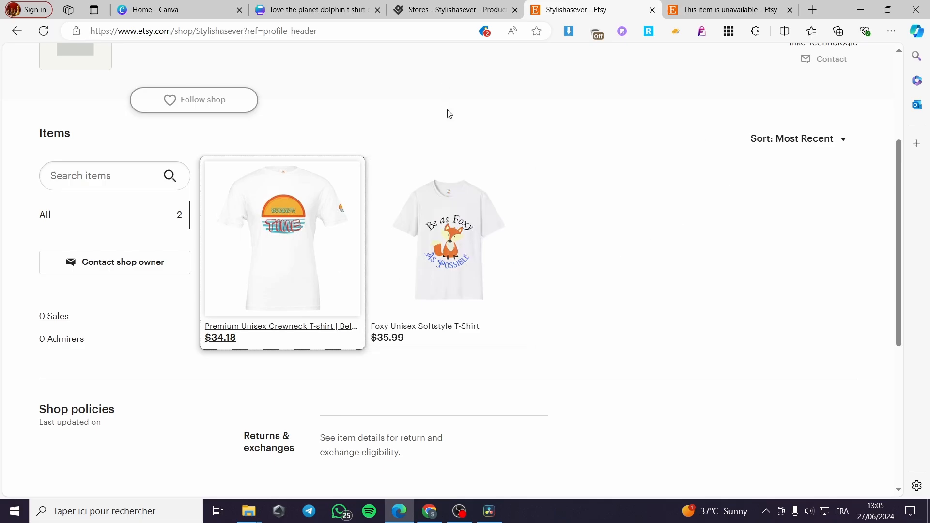